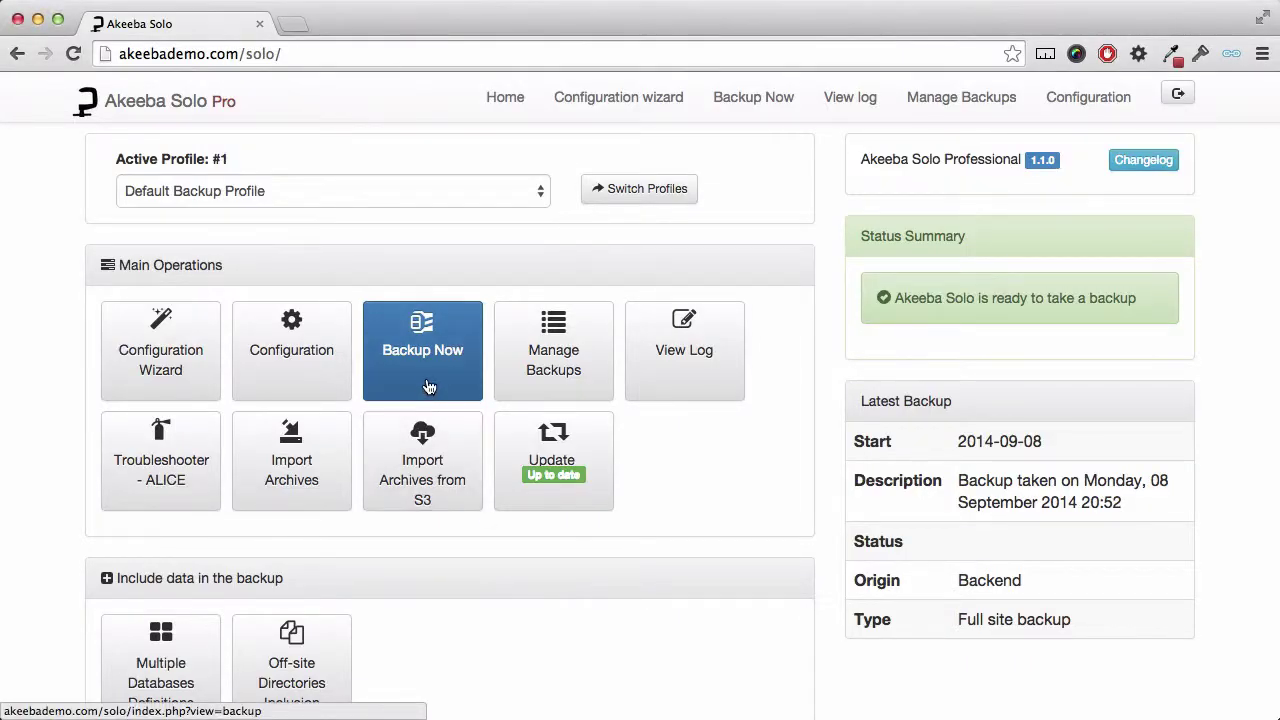
Start a new full-site backup from the dashboard via Backup Now
{"action": "left_click", "coordinate": [426, 378]}
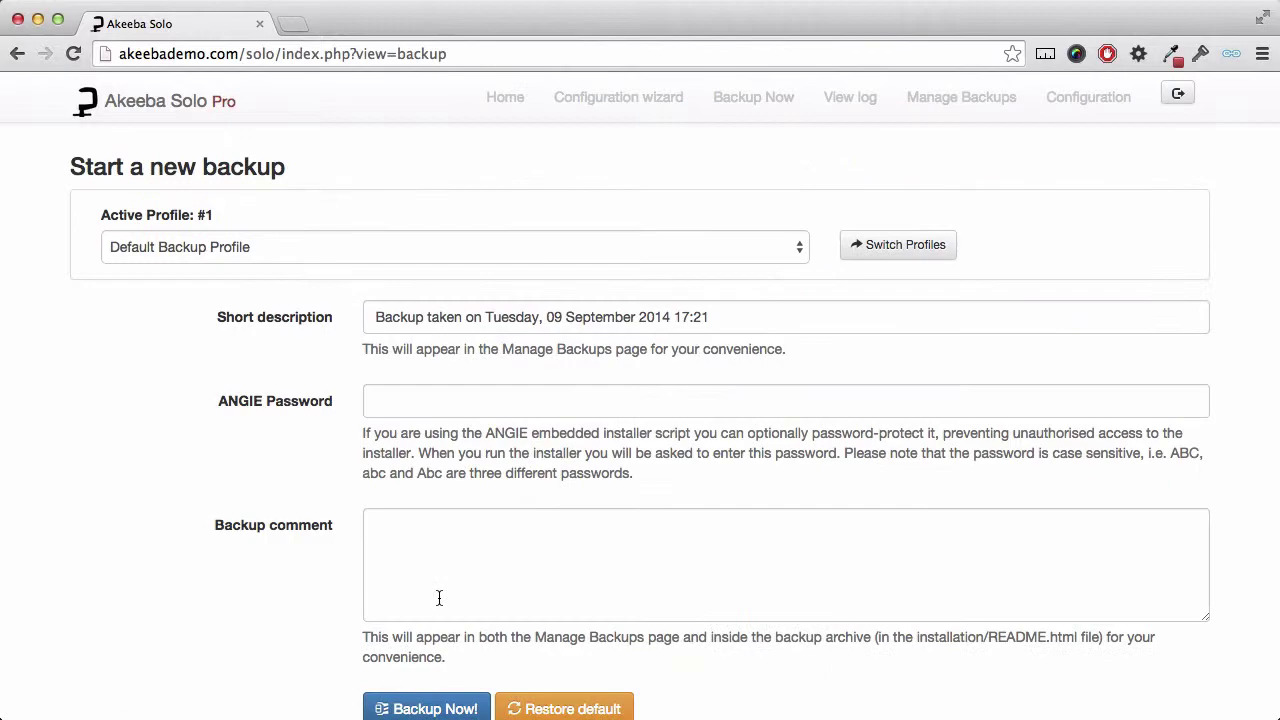
{"action": "scroll", "coordinate": [437, 603], "scroll_direction": "down", "scroll_amount": 1}
{"action": "left_click", "coordinate": [402, 681]}
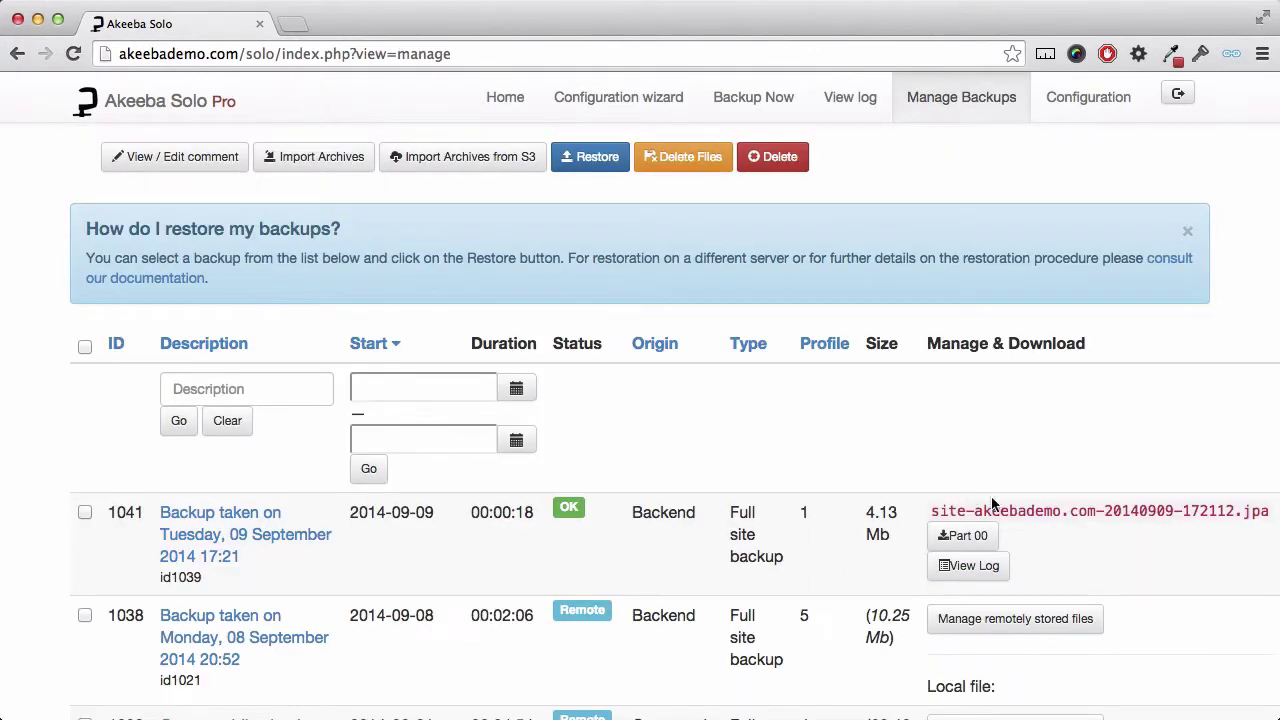
Download the latest backup's Part 00 archive through the browser and save it to disk
{"action": "left_click", "coordinate": [962, 536]}
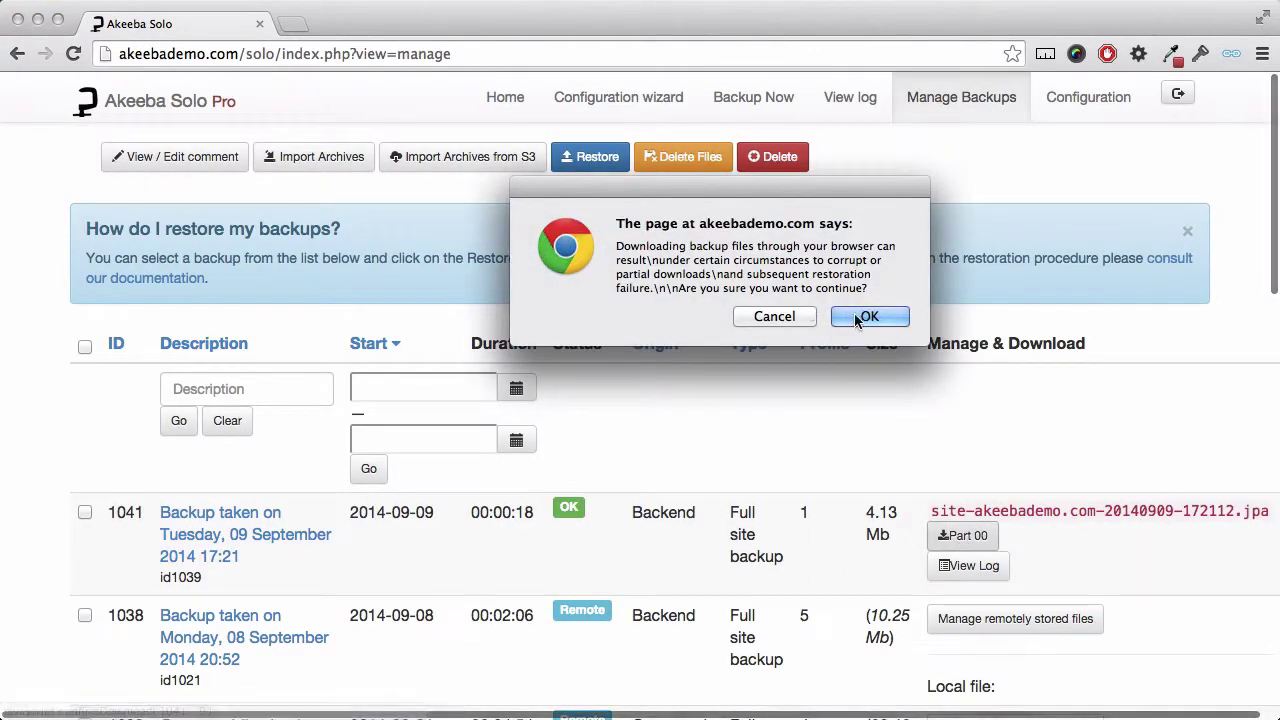
{"action": "left_click", "coordinate": [860, 316]}
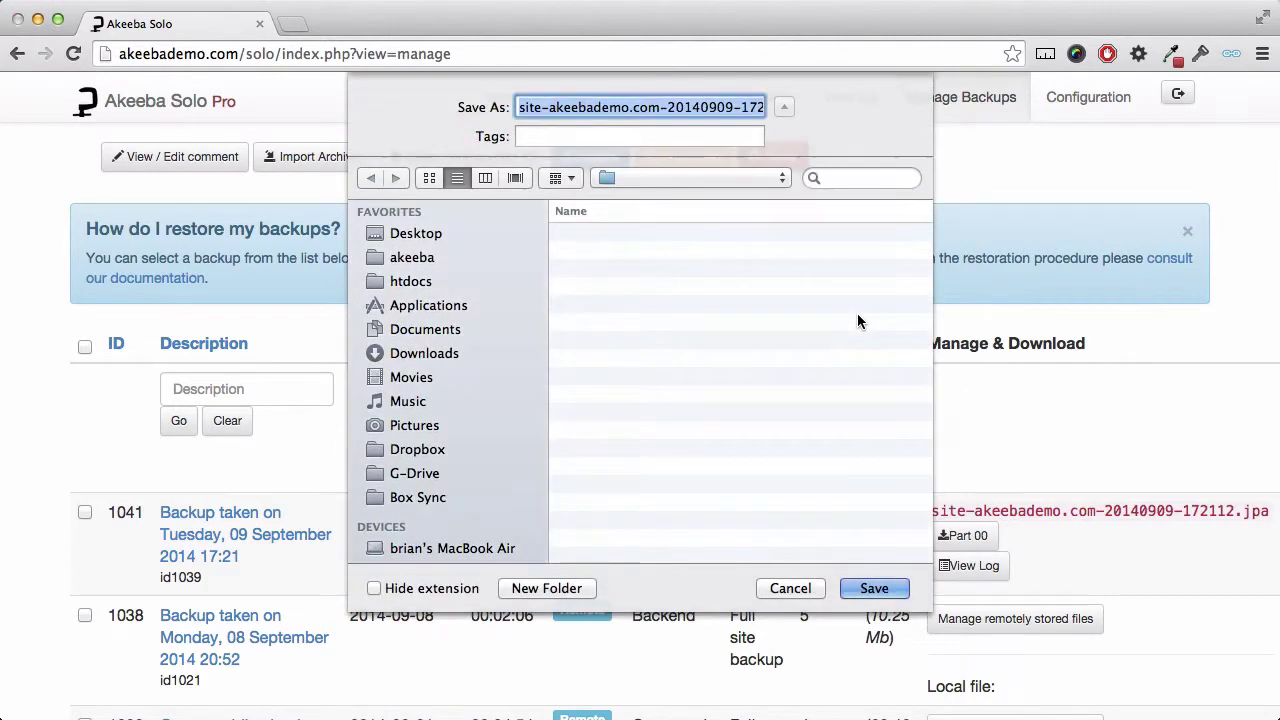
{"action": "left_click", "coordinate": [874, 588]}
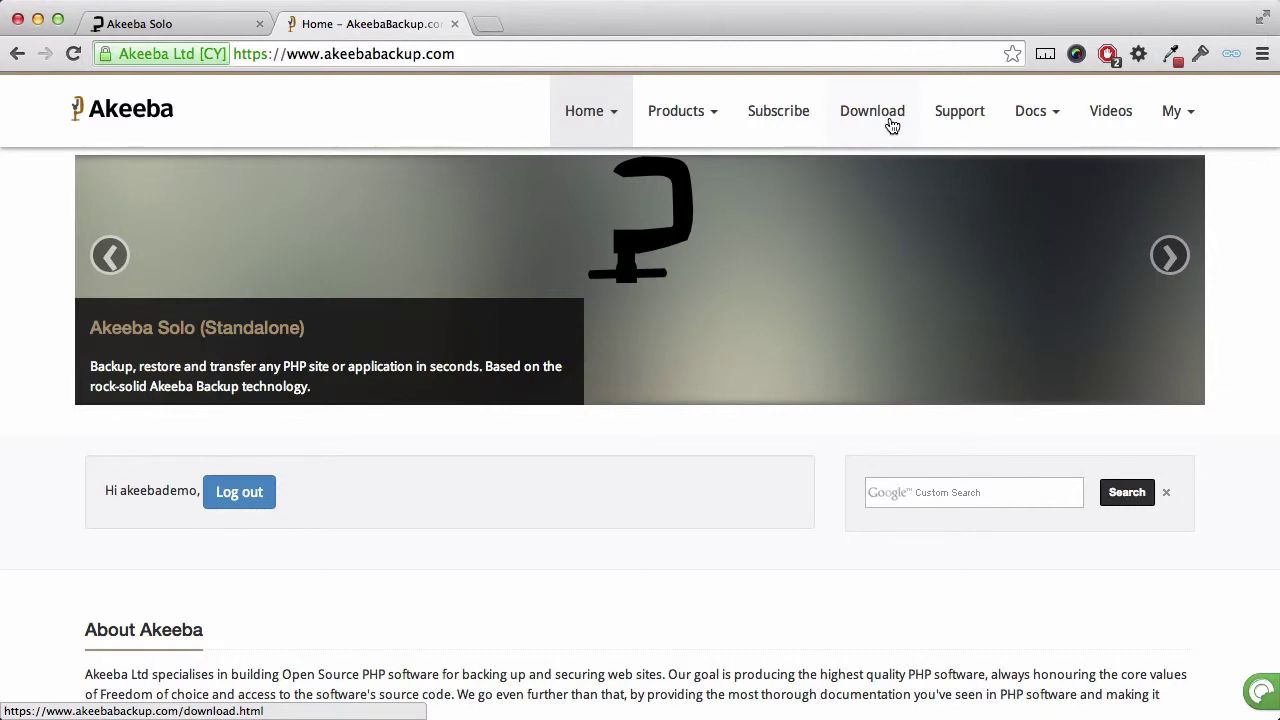
Download and save the Akeeba Kickstart Professional 3.9.0 zip from the Download page
{"action": "left_click", "coordinate": [872, 112]}
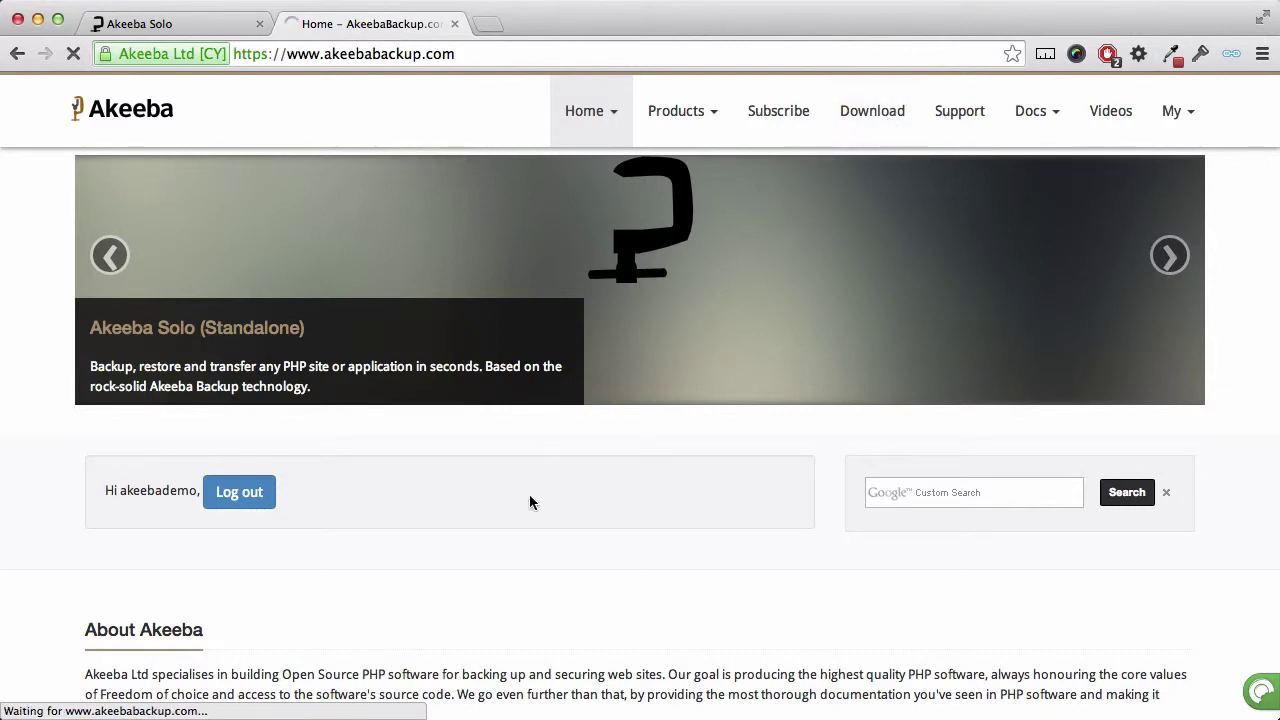
{"action": "scroll", "coordinate": [525, 508], "scroll_direction": "down", "scroll_amount": 3}
{"action": "scroll", "coordinate": [525, 510], "scroll_direction": "down", "scroll_amount": 5}
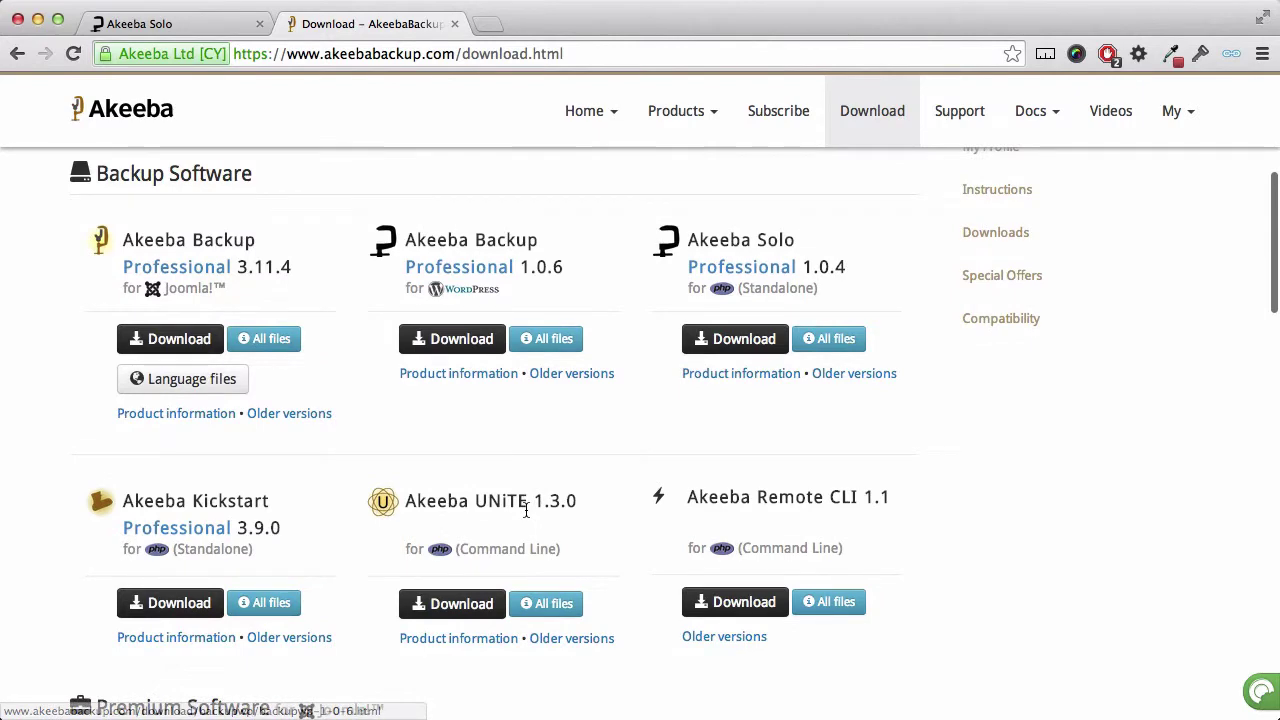
{"action": "left_click", "coordinate": [162, 608]}
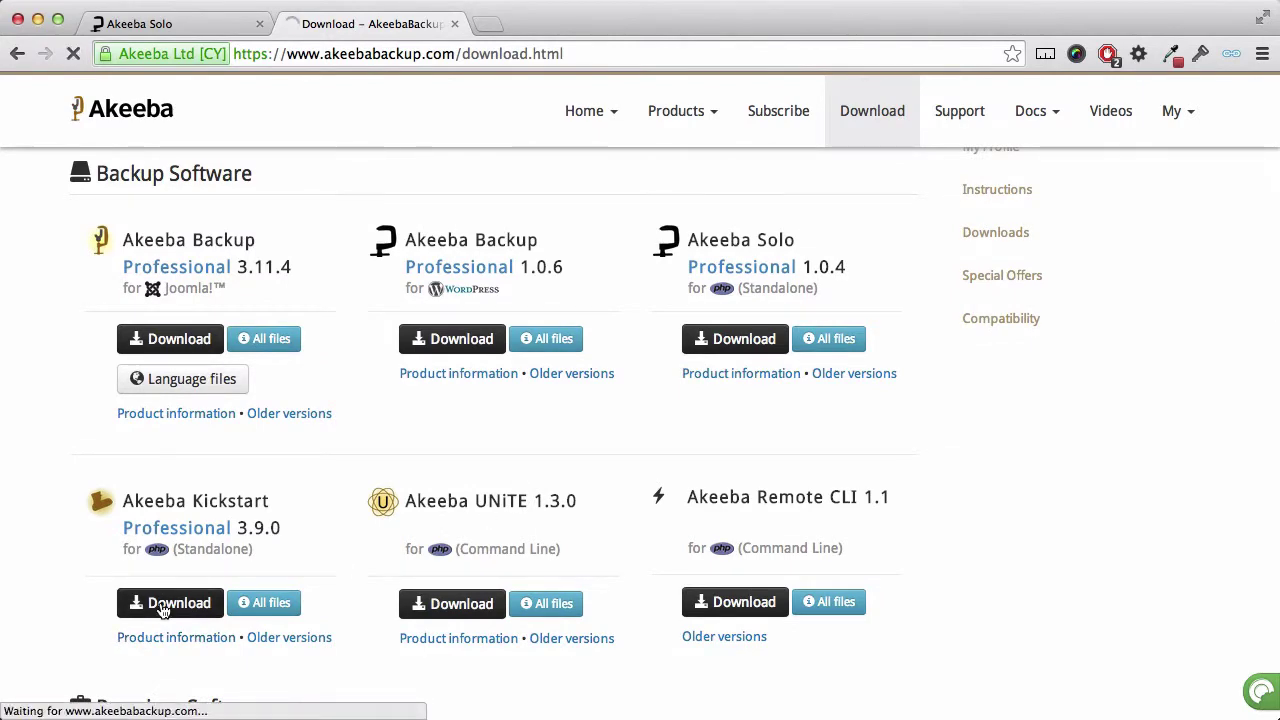
{"action": "left_click", "coordinate": [866, 585]}
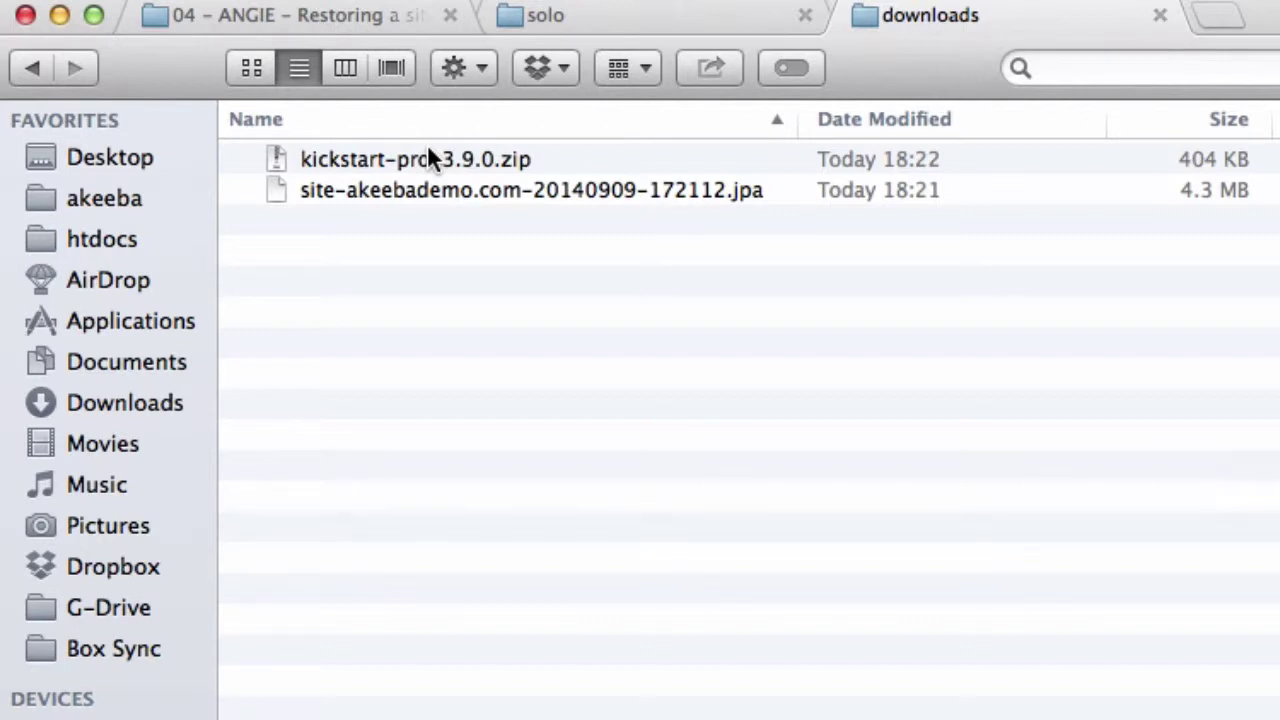
Extract kickstart-pro-3.9.0.zip and expand the folder to locate kickstart.php
{"action": "left_click", "coordinate": [430, 158]}
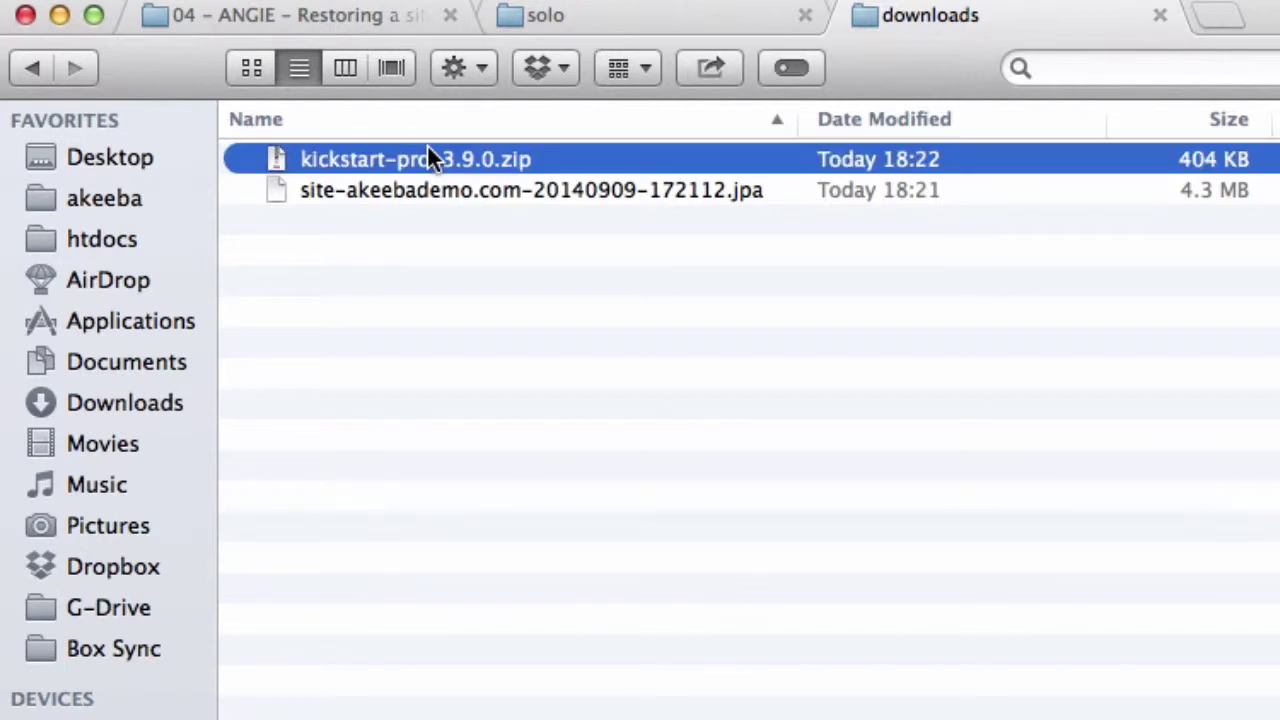
{"action": "double_click", "coordinate": [428, 150]}
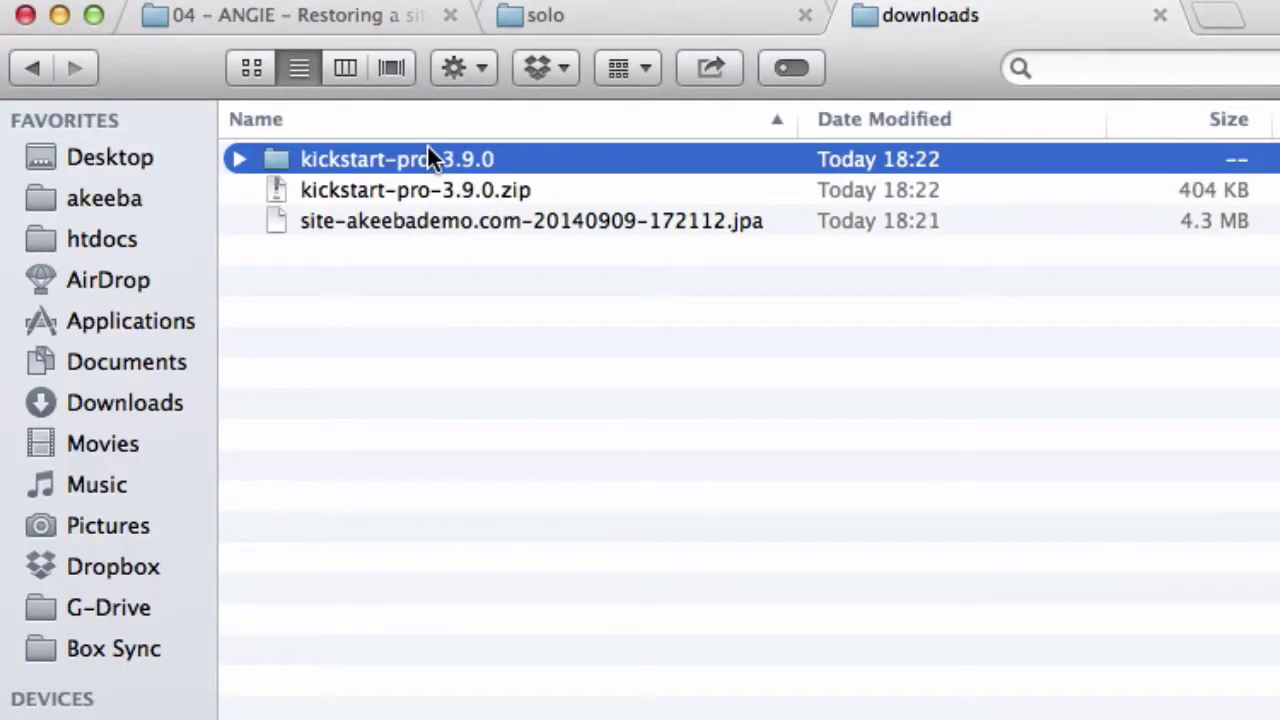
{"action": "left_click", "coordinate": [240, 160]}
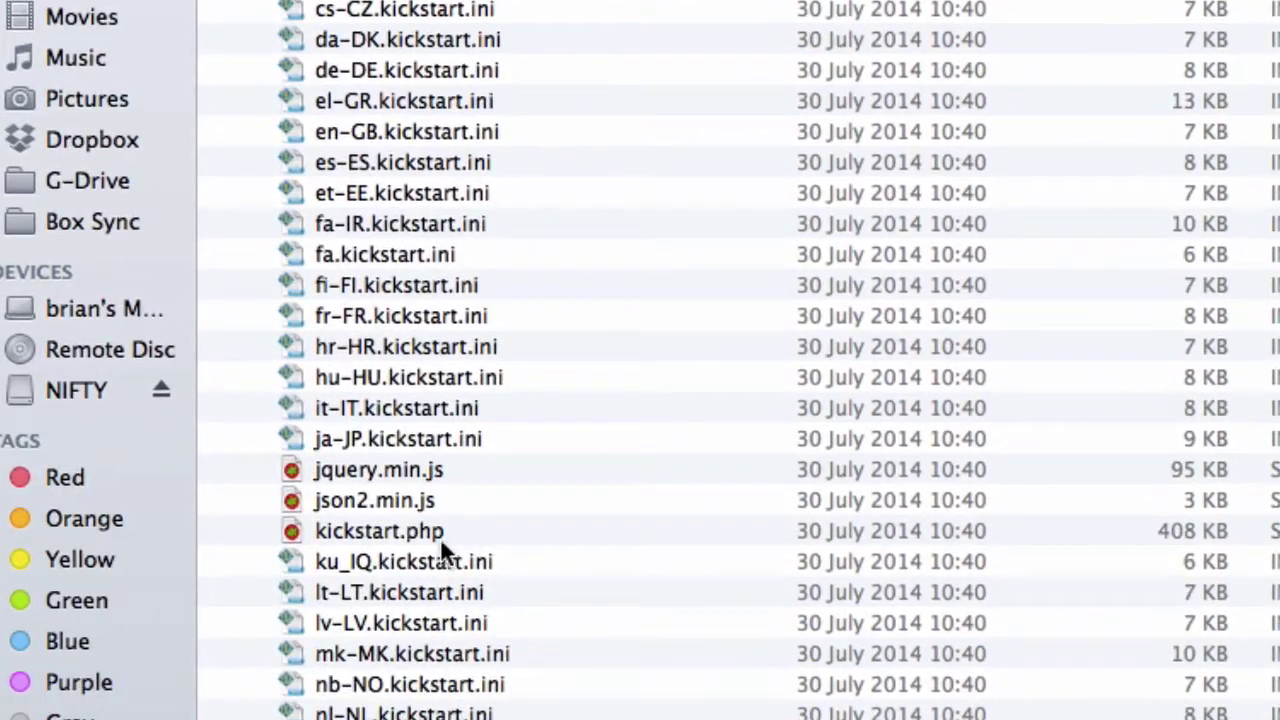
{"action": "left_click", "coordinate": [433, 533]}
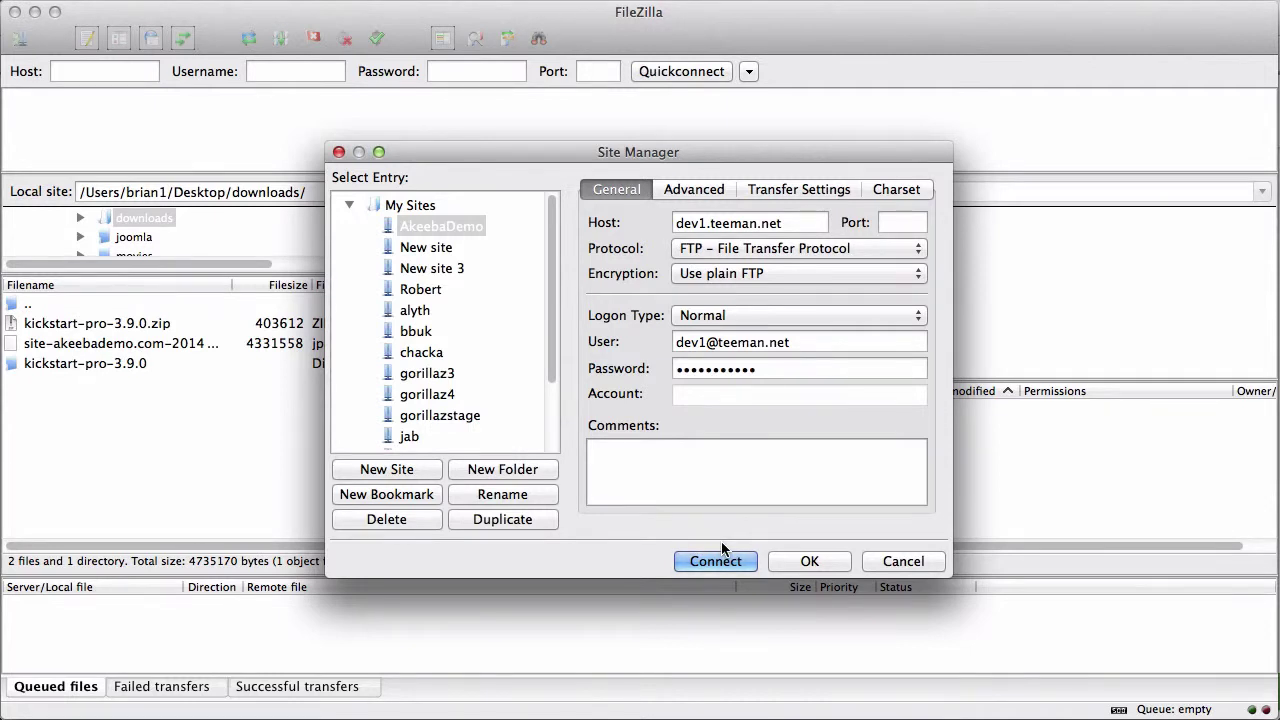
{"action": "left_click", "coordinate": [706, 560]}
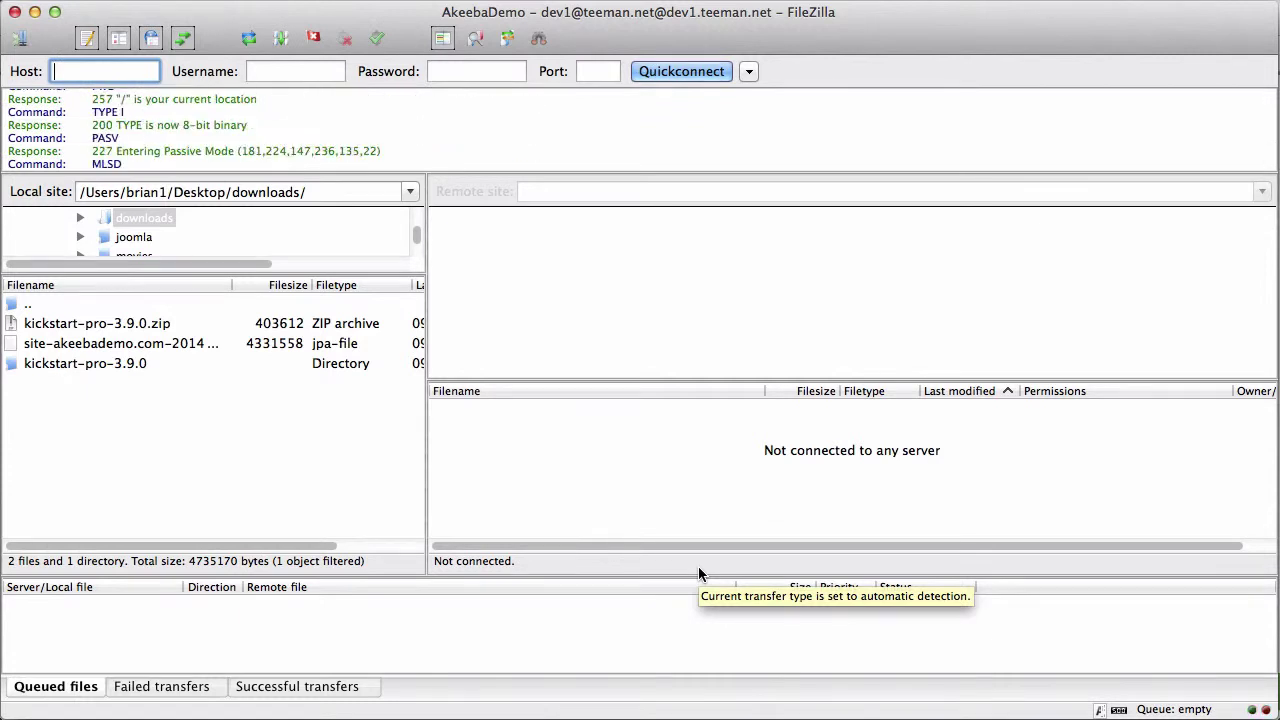
{"action": "double_click", "coordinate": [470, 431]}
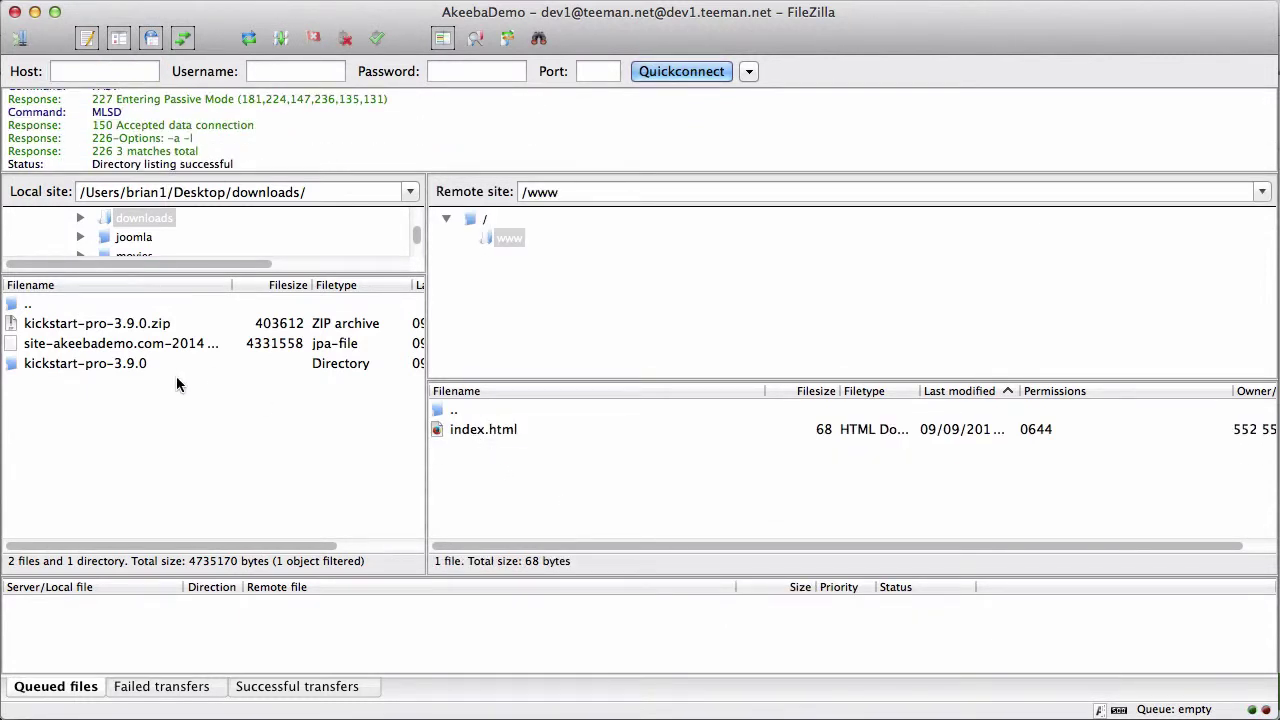
{"action": "left_click", "coordinate": [71, 346]}
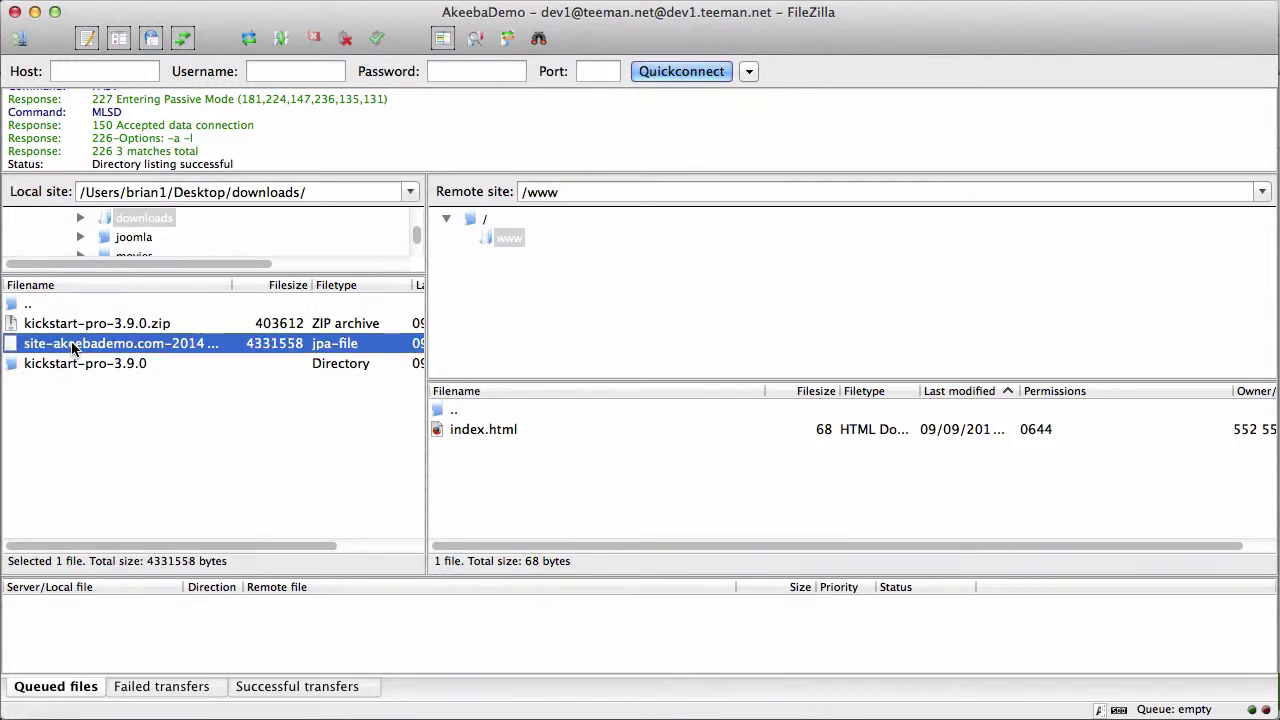
{"action": "left_click_drag", "start_coordinate": [71, 346], "coordinate": [498, 484]}
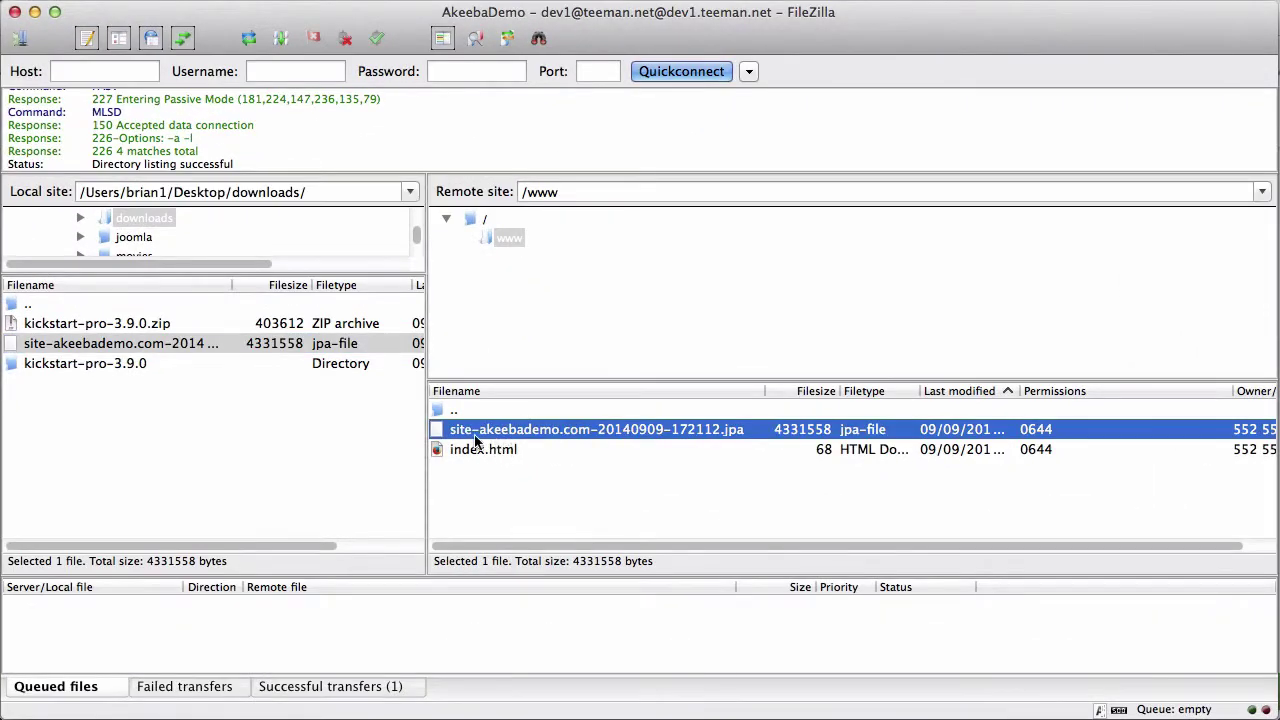
Upload kickstart.php from the local kickstart-pro-3.9.0 folder into the server's www folder
{"action": "double_click", "coordinate": [106, 365]}
{"action": "scroll", "coordinate": [88, 487], "scroll_direction": "down", "scroll_amount": 5}
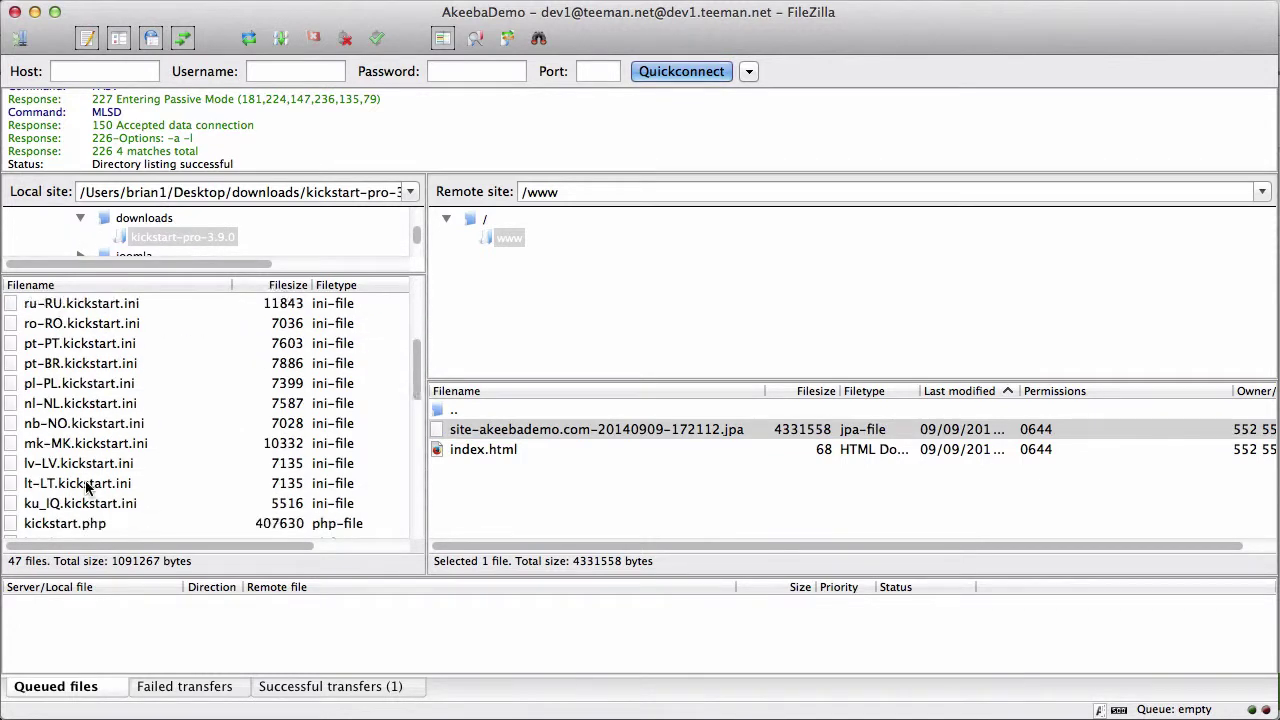
{"action": "scroll", "coordinate": [88, 487], "scroll_direction": "down", "scroll_amount": 2}
{"action": "left_click_drag", "start_coordinate": [66, 443], "coordinate": [482, 498]}
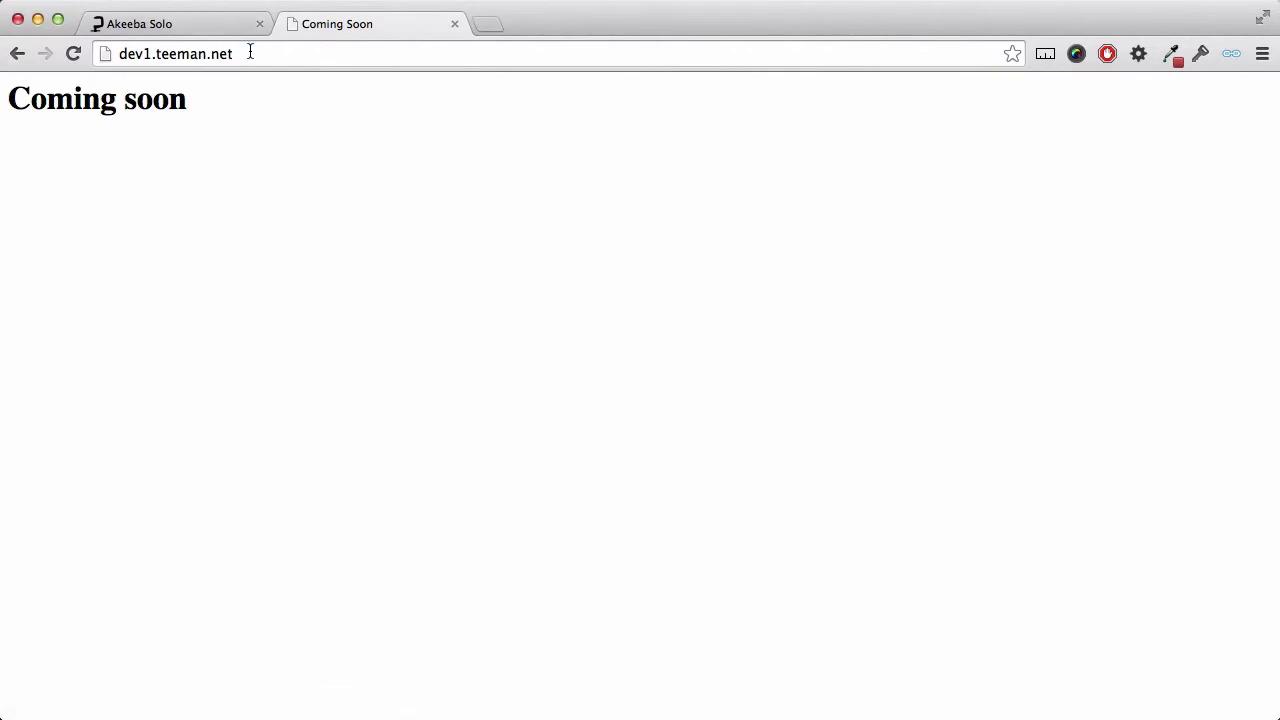
Load dev1.teeman.net/kickstart.php in the browser
{"action": "left_click", "coordinate": [249, 51]}
{"action": "type", "text": "/kickstart.php"}
{"action": "key", "text": "Return"}
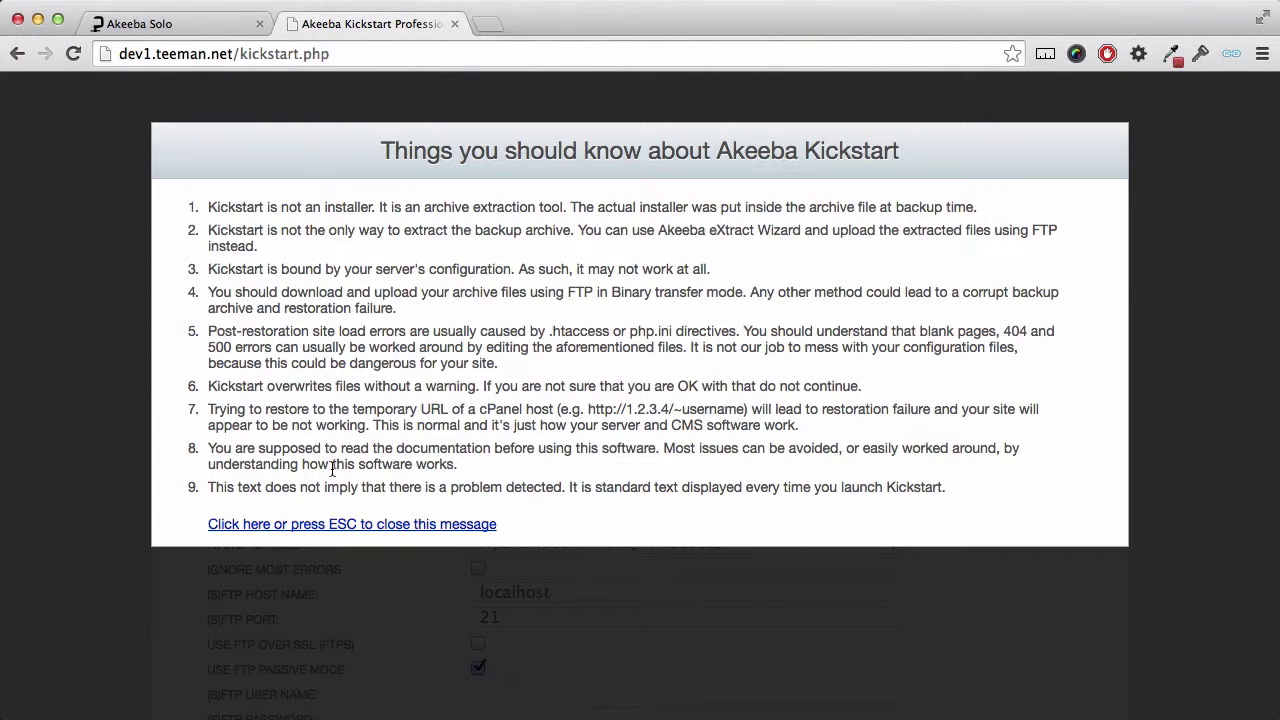
Dismiss the notice, set Write to Files to Directly, and start extracting the archive
{"action": "left_click", "coordinate": [324, 523]}
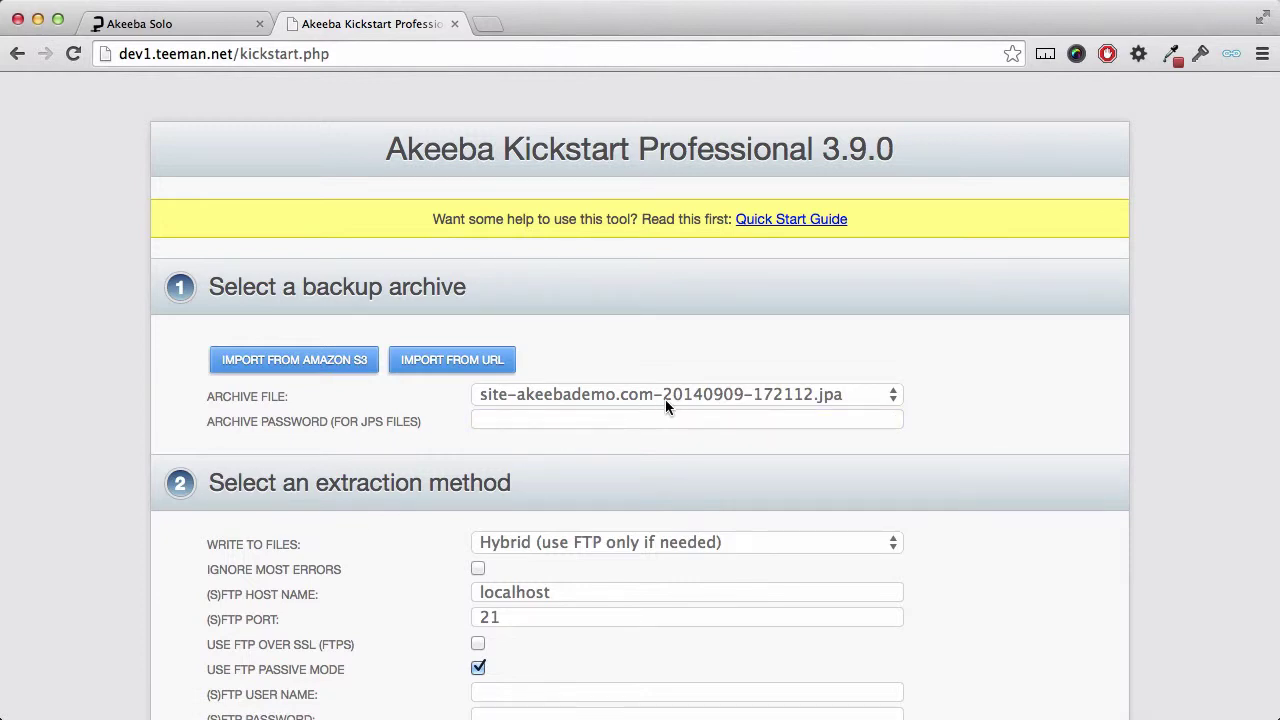
{"action": "left_click", "coordinate": [642, 542]}
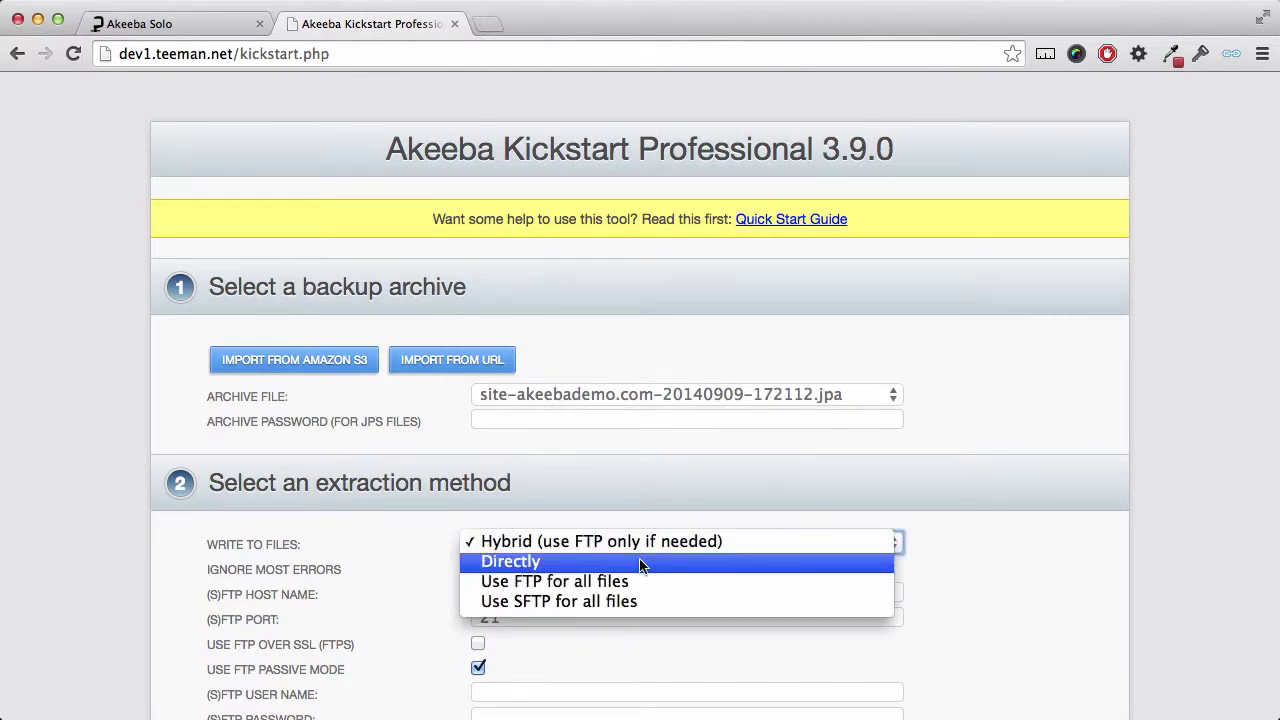
{"action": "left_click", "coordinate": [641, 563]}
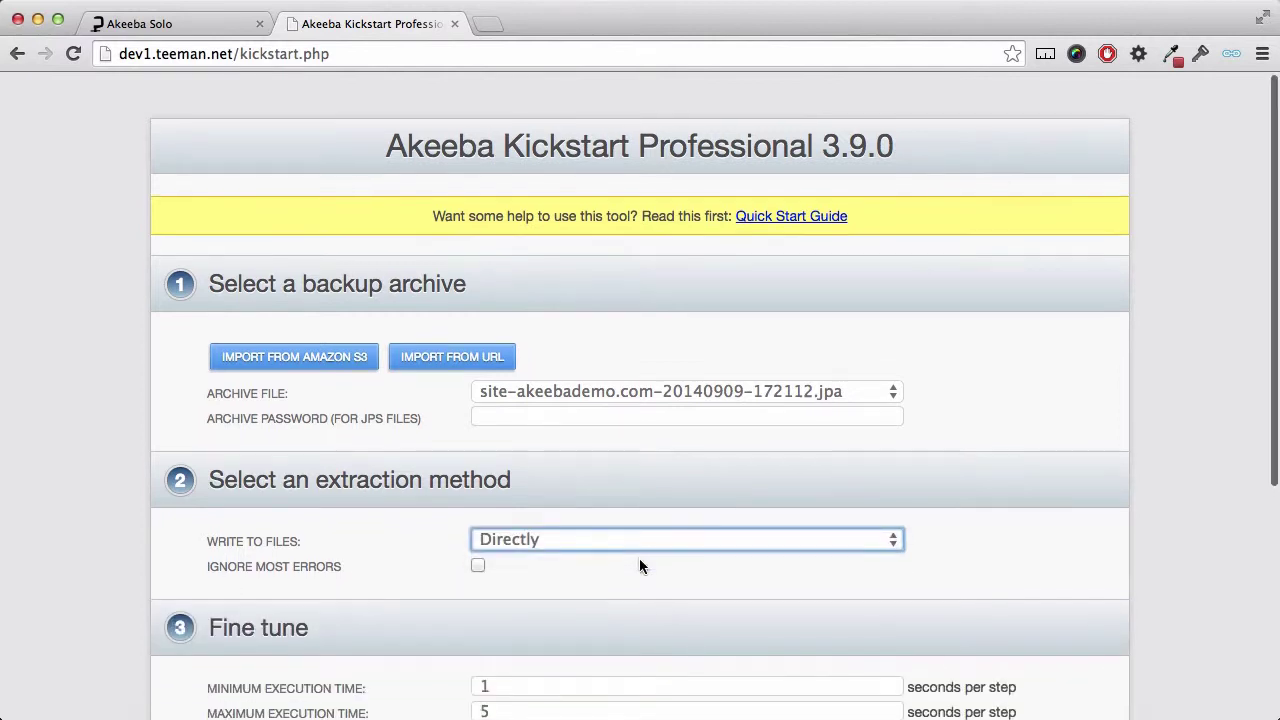
{"action": "scroll", "coordinate": [641, 567], "scroll_direction": "down", "scroll_amount": 5}
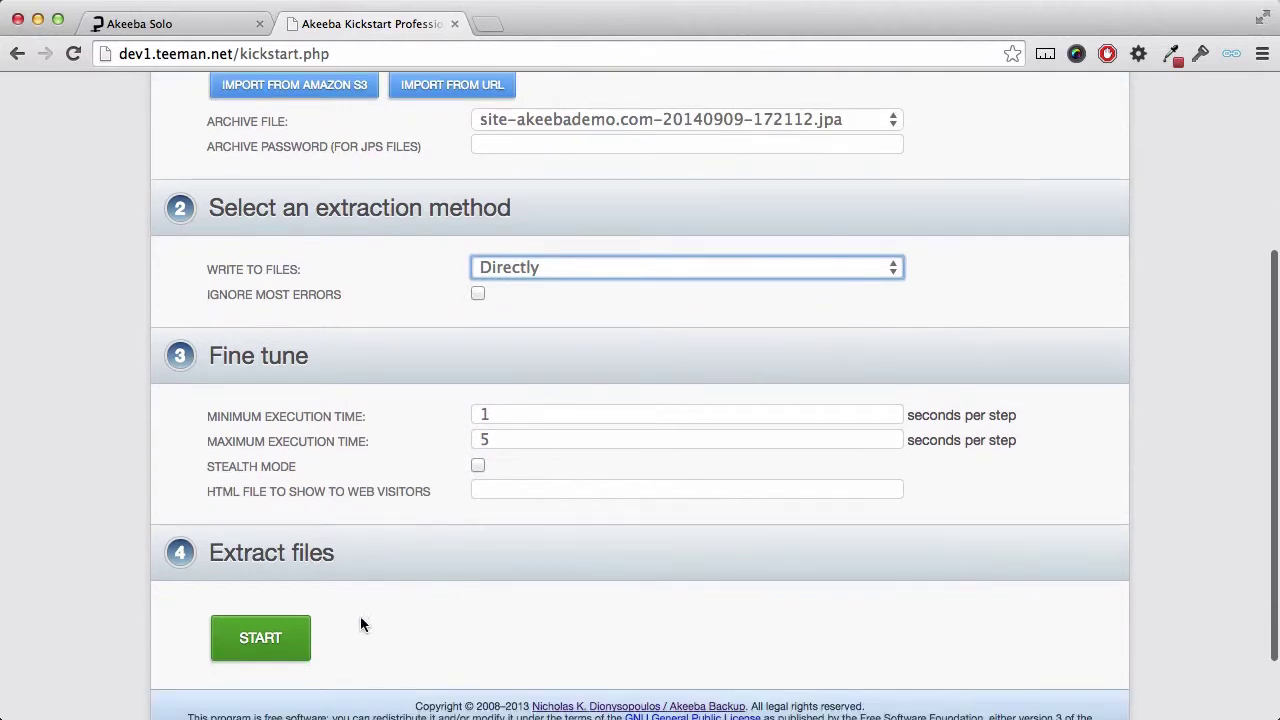
{"action": "left_click", "coordinate": [262, 634]}
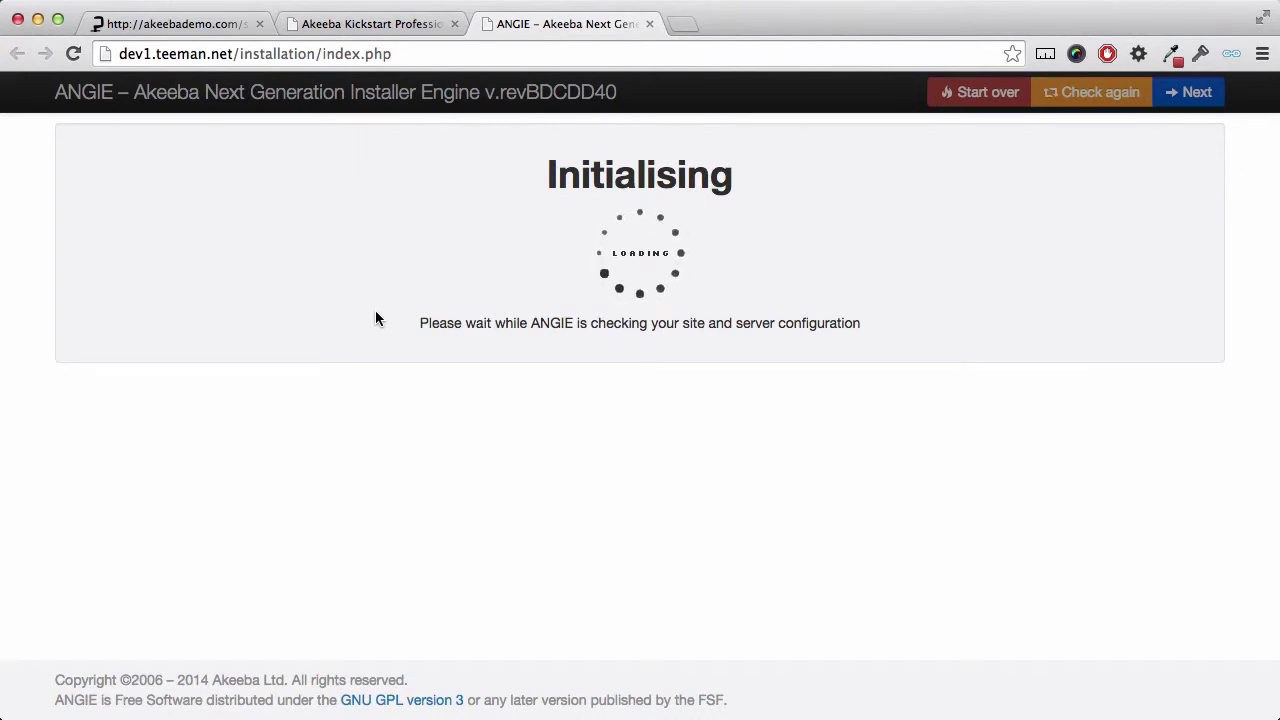
Review ANGIE's pre-installation check results and proceed to the database step
{"action": "scroll", "coordinate": [375, 318], "scroll_direction": "down", "scroll_amount": 3}
{"action": "scroll", "coordinate": [375, 318], "scroll_direction": "down", "scroll_amount": 2}
{"action": "scroll", "coordinate": [375, 318], "scroll_direction": "down", "scroll_amount": 2}
{"action": "scroll", "coordinate": [375, 318], "scroll_direction": "down", "scroll_amount": 2}
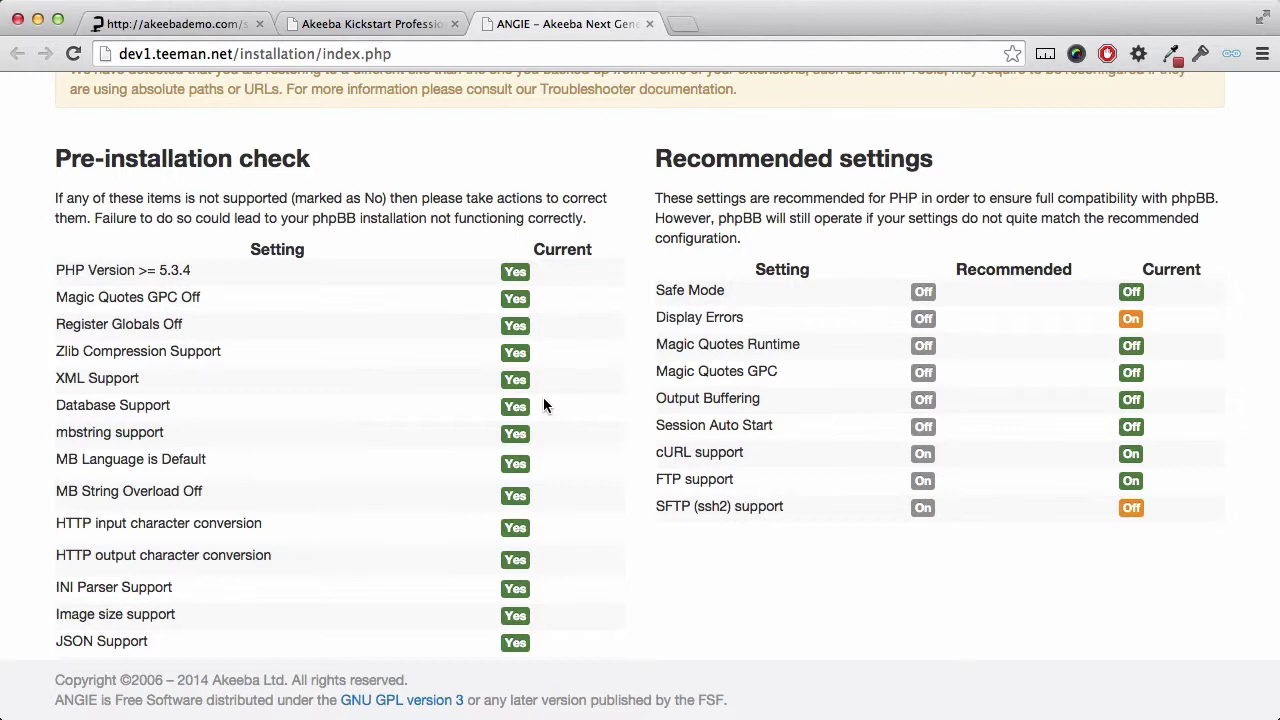
{"action": "scroll", "coordinate": [544, 404], "scroll_direction": "up", "scroll_amount": 5}
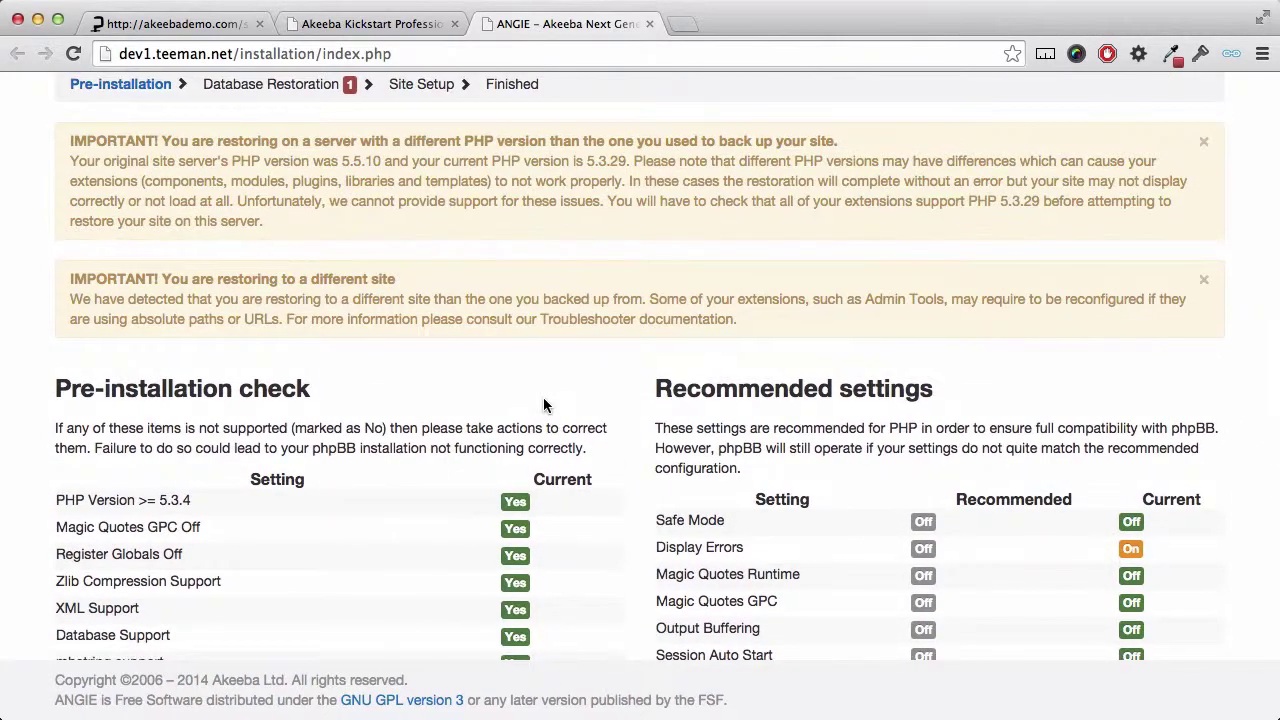
{"action": "scroll", "coordinate": [544, 404], "scroll_direction": "down", "scroll_amount": 1}
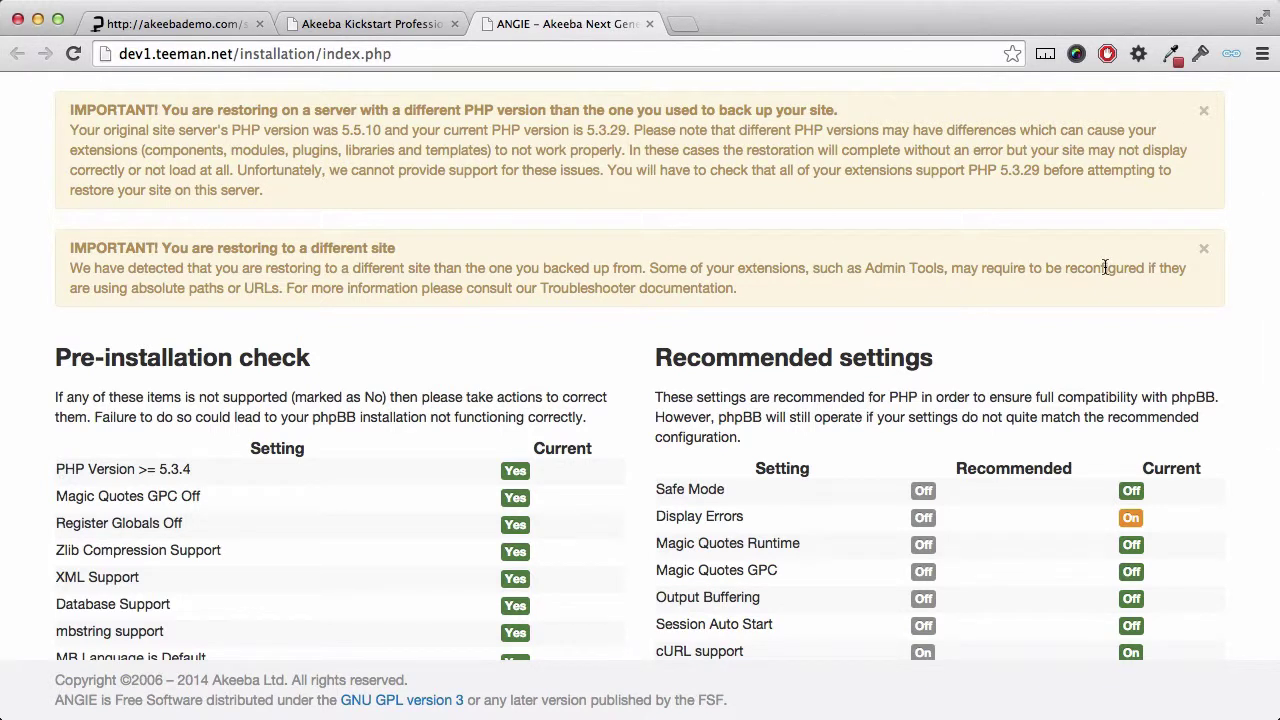
{"action": "scroll", "coordinate": [1104, 265], "scroll_direction": "up", "scroll_amount": 5}
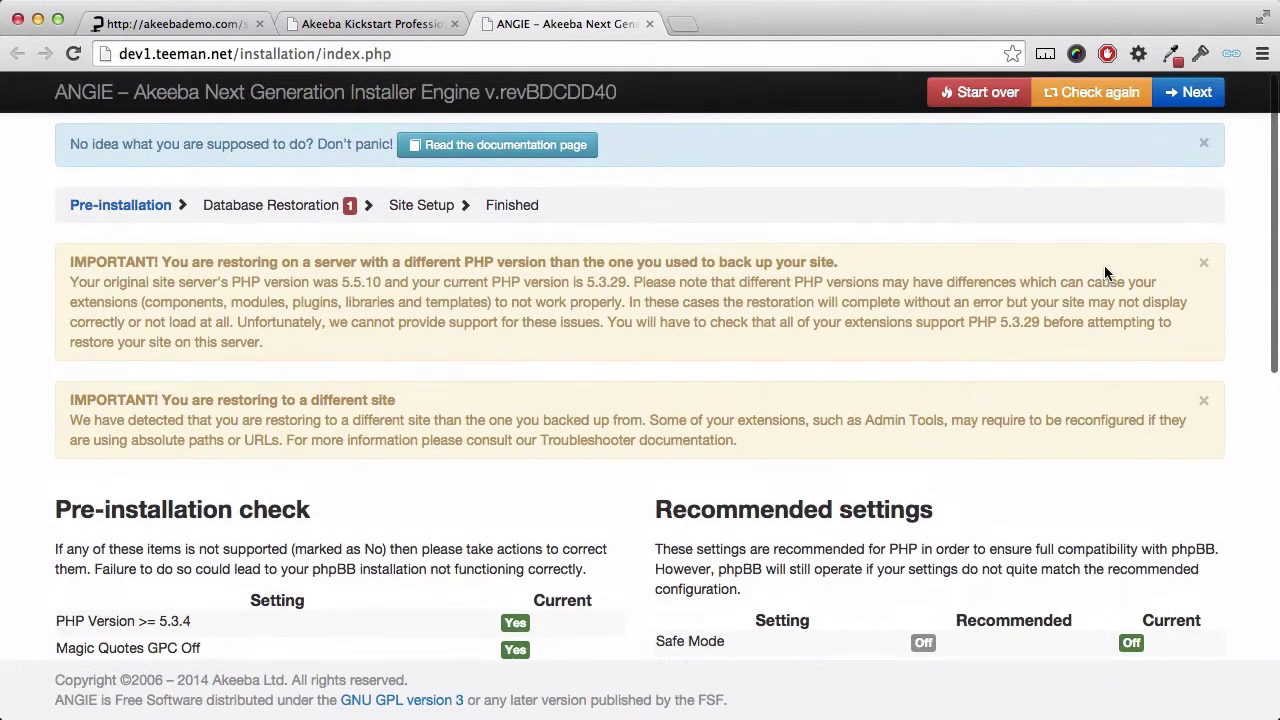
{"action": "left_click", "coordinate": [1188, 92]}
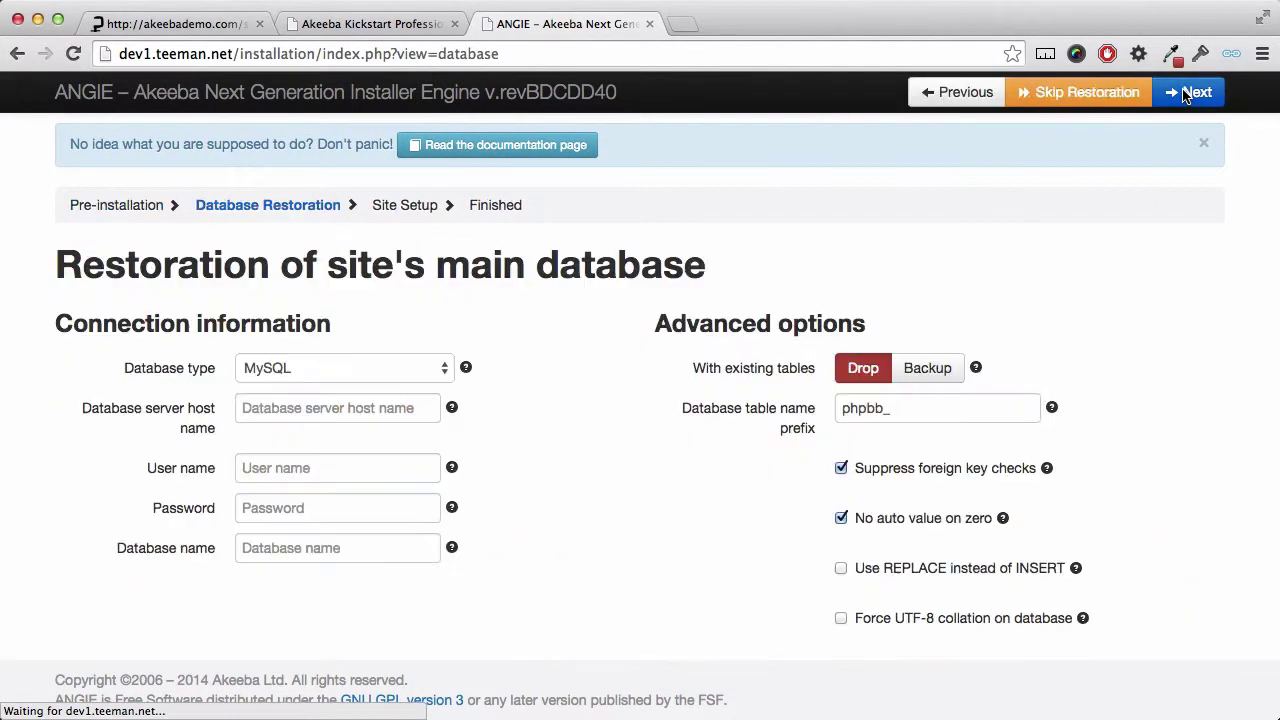
Enter database host localhost, the database user name and password, and database teeman03_dev1
{"action": "left_click", "coordinate": [370, 410]}
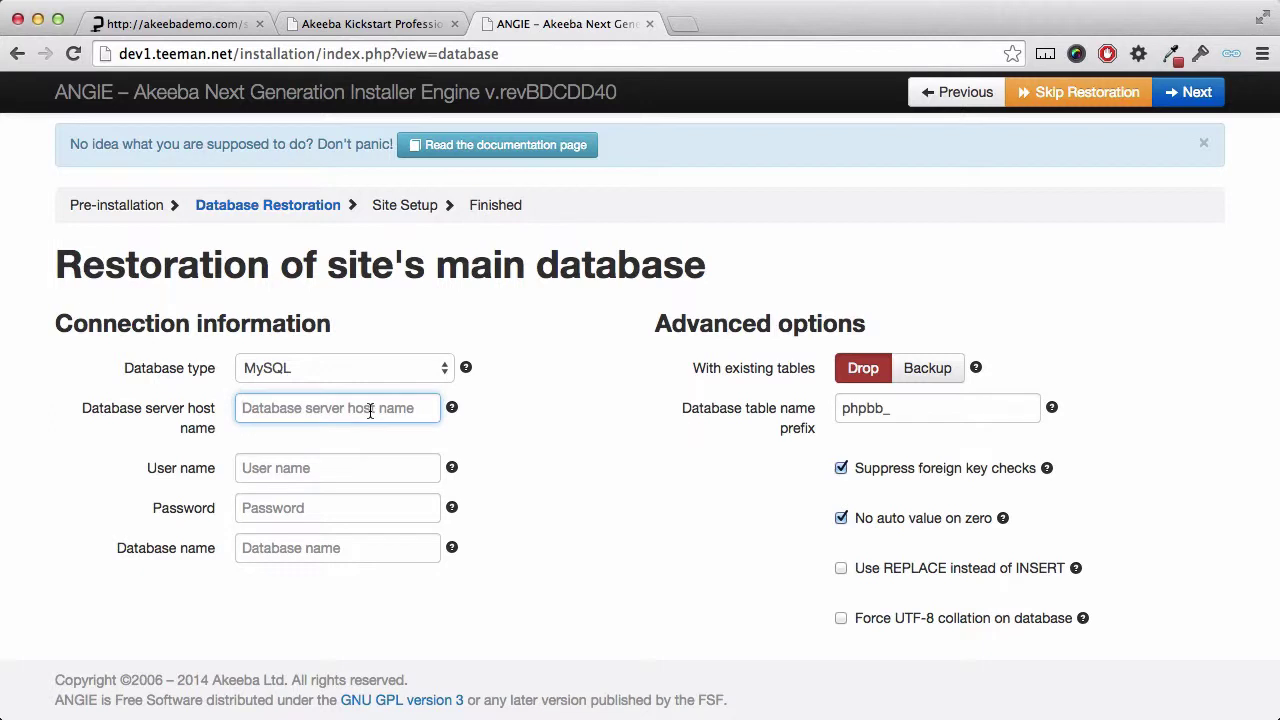
{"action": "type", "text": "loc"}
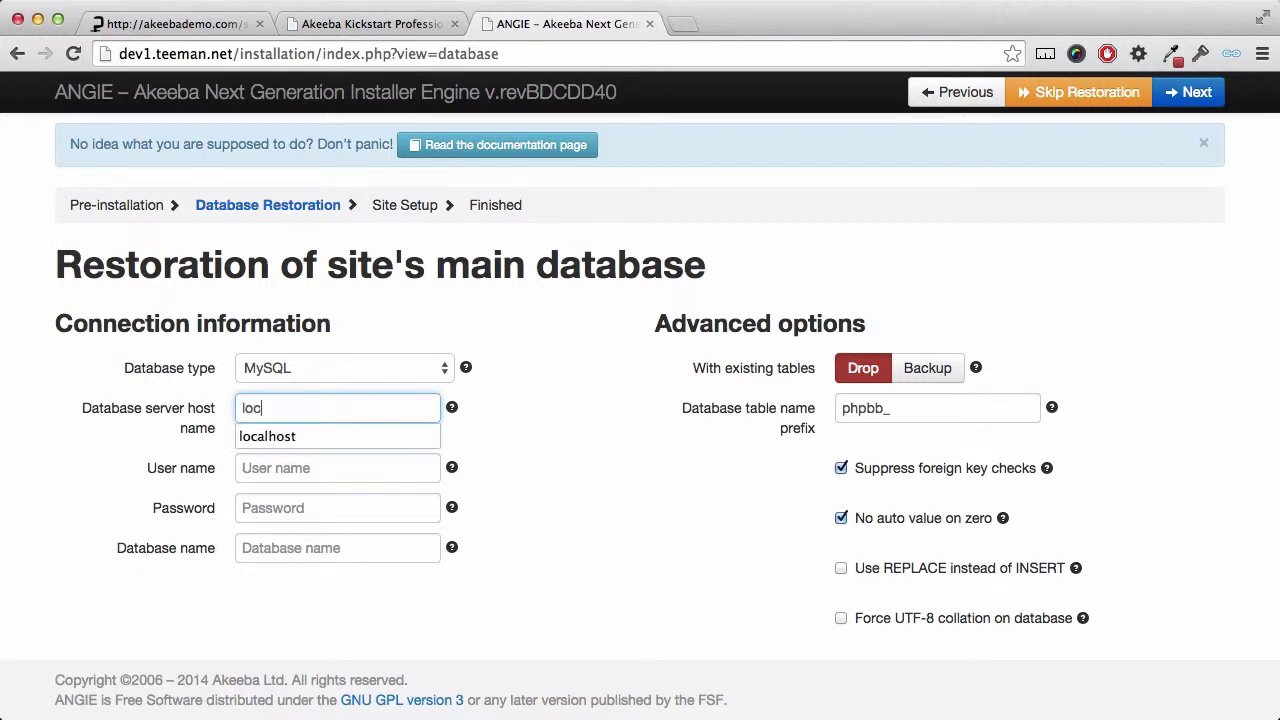
{"action": "type", "text": "alhost"}
{"action": "left_click", "coordinate": [370, 436]}
{"action": "left_click", "coordinate": [351, 470]}
{"action": "type", "text": "teeman03_brian"}
{"action": "key", "text": "Tab"}
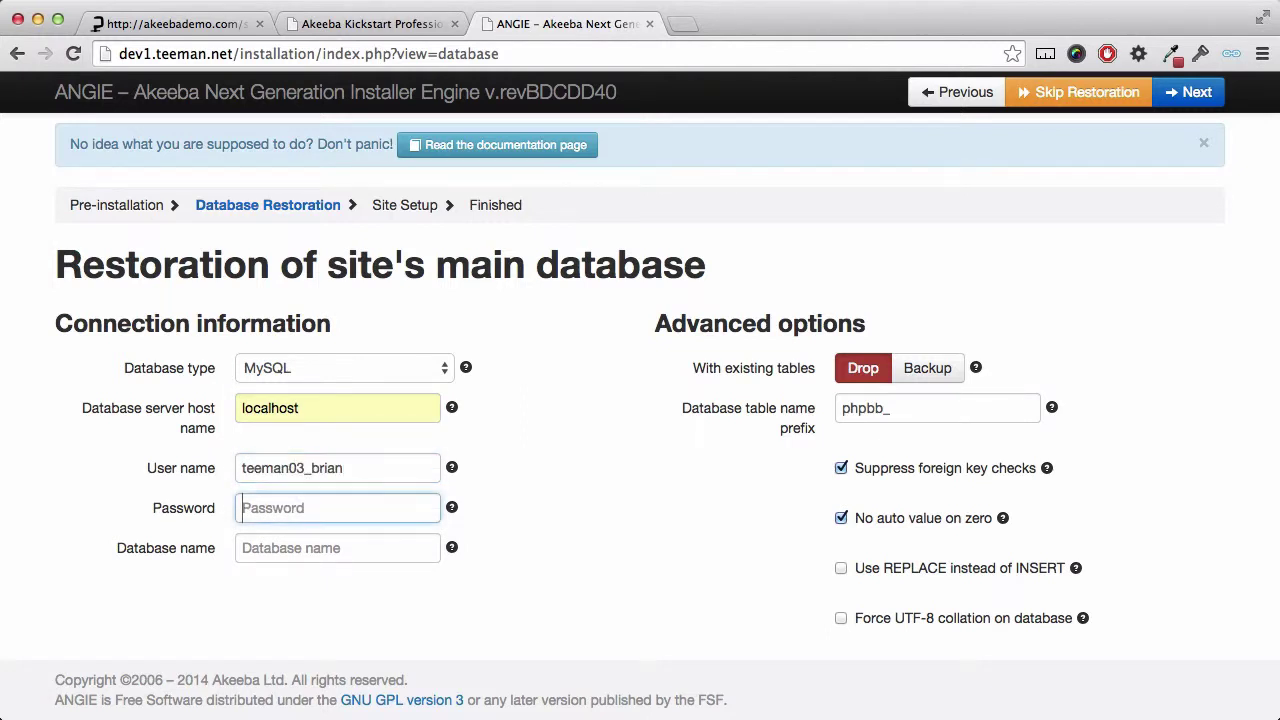
{"action": "type", "text": "p**********"}
{"action": "key", "text": "Tab"}
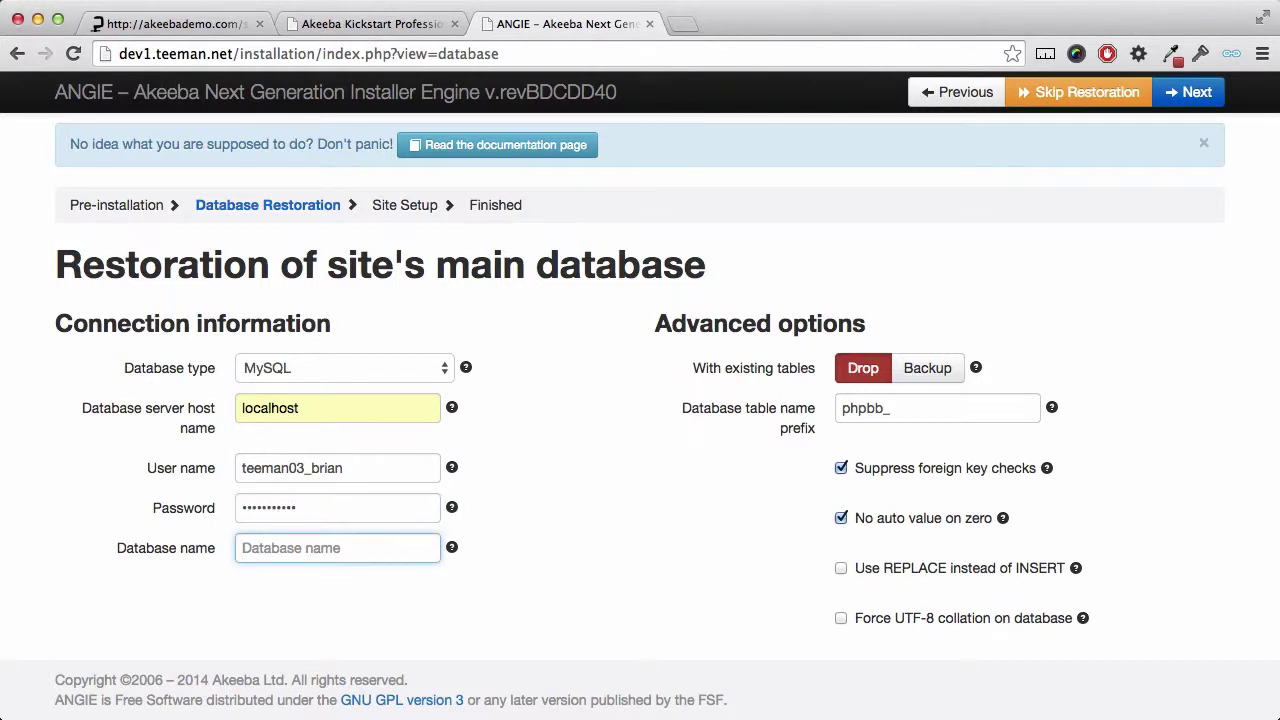
{"action": "type", "text": "teeman03_dev1"}
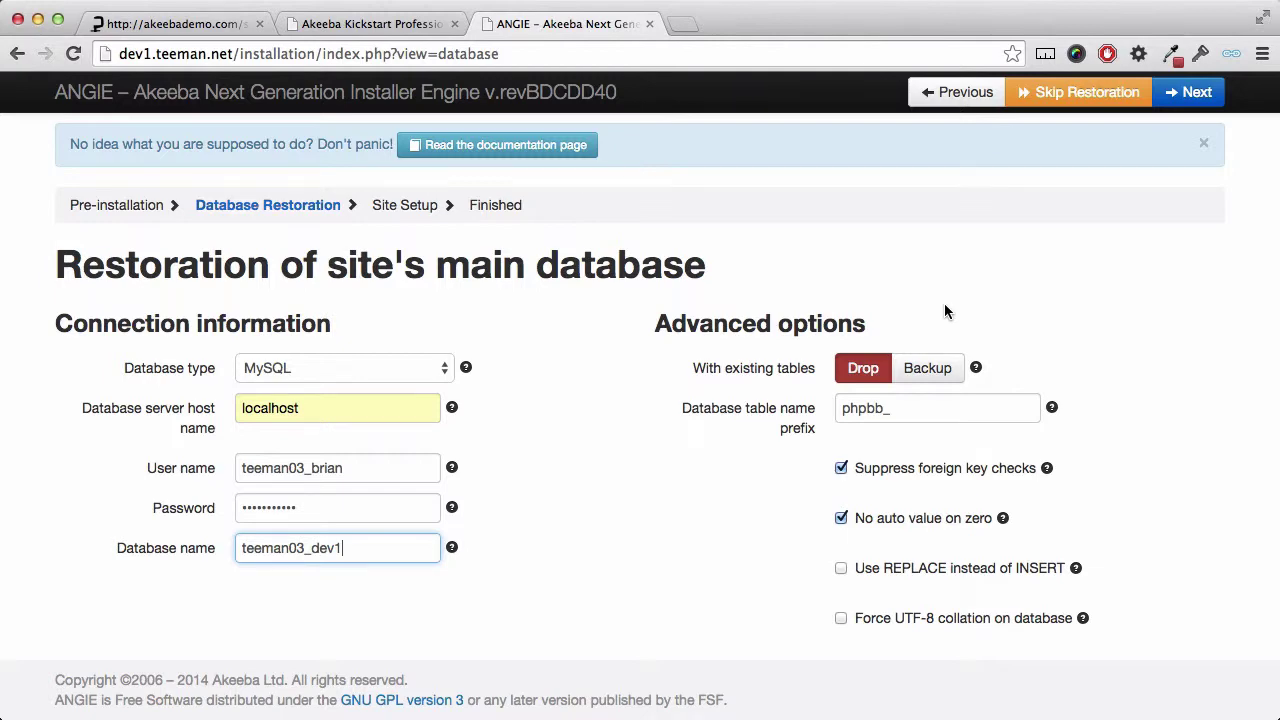
Restore the database and continue past the success message to Site Setup
{"action": "left_click", "coordinate": [1182, 93]}
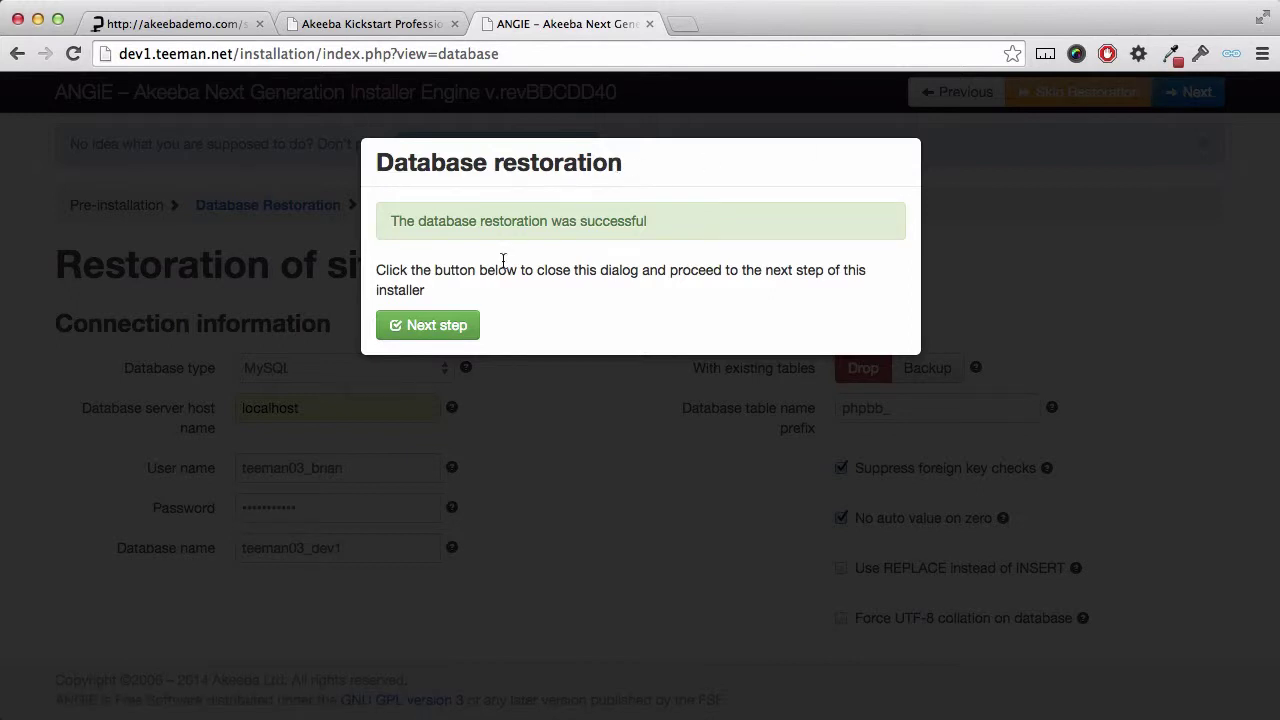
{"action": "left_click", "coordinate": [448, 330]}
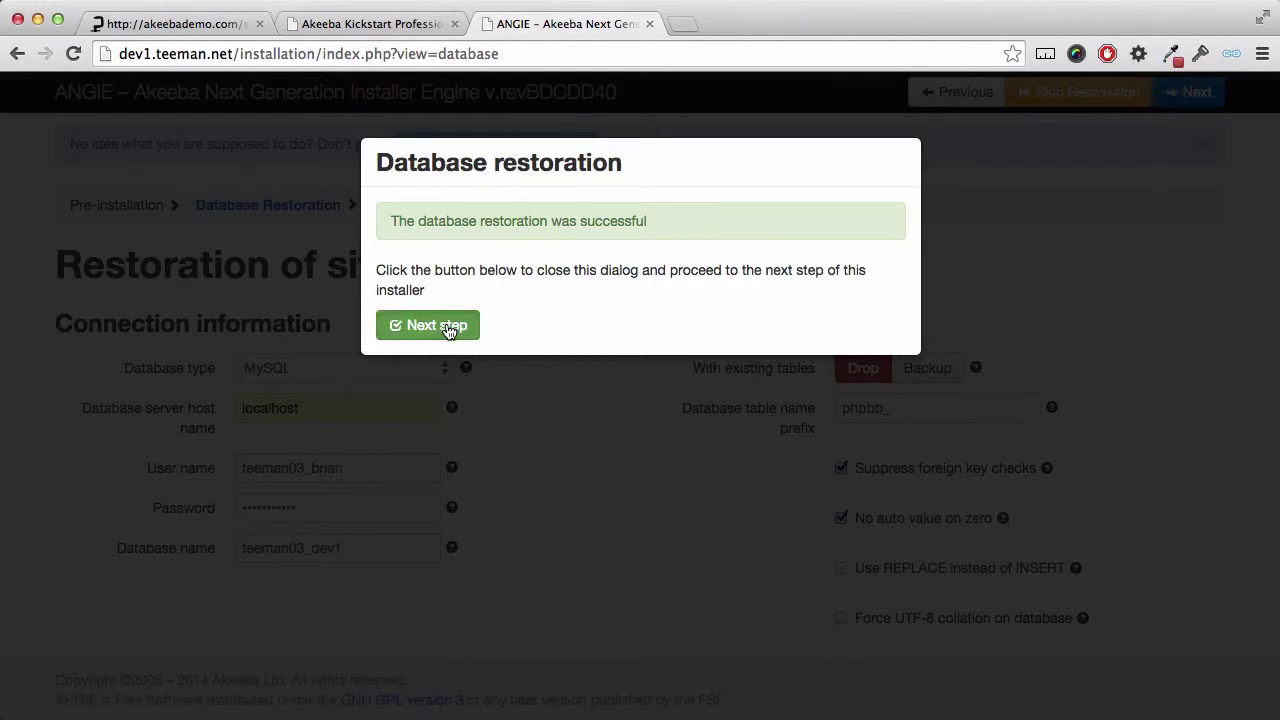
{"action": "left_click", "coordinate": [448, 326]}
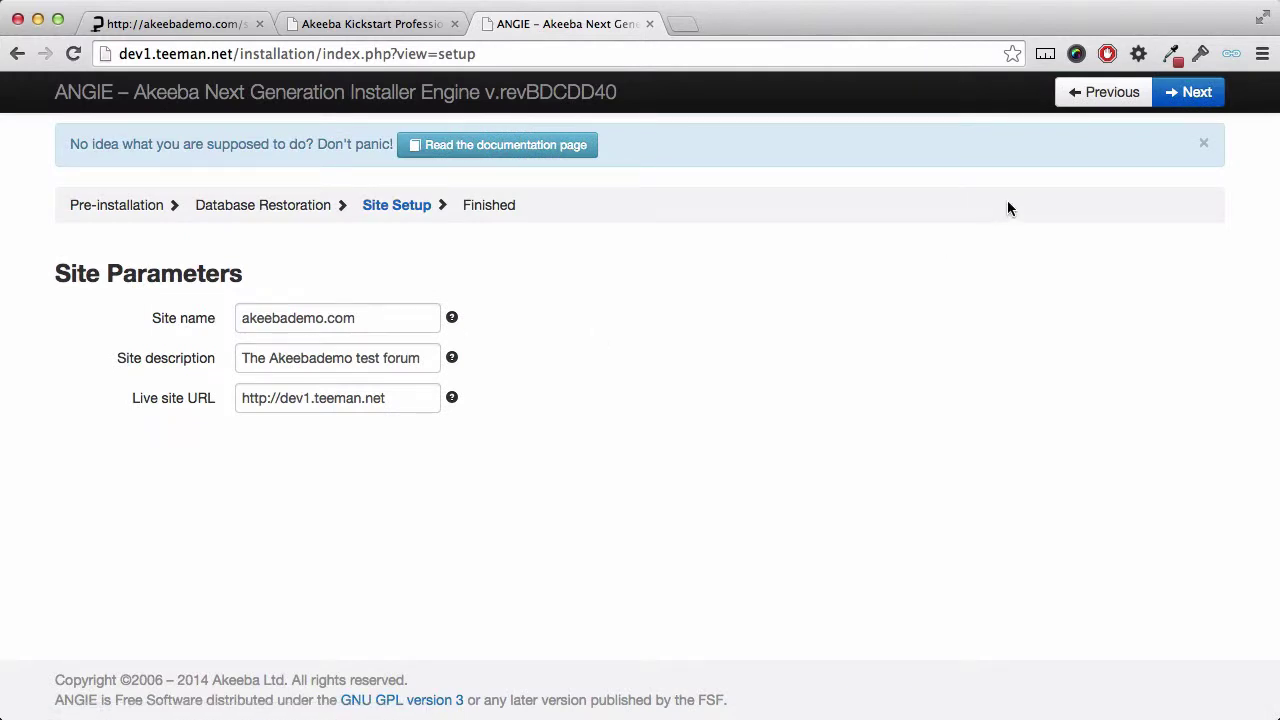
Accept the shown site parameters to reach ANGIE's Finished page
{"action": "left_click", "coordinate": [1199, 106]}
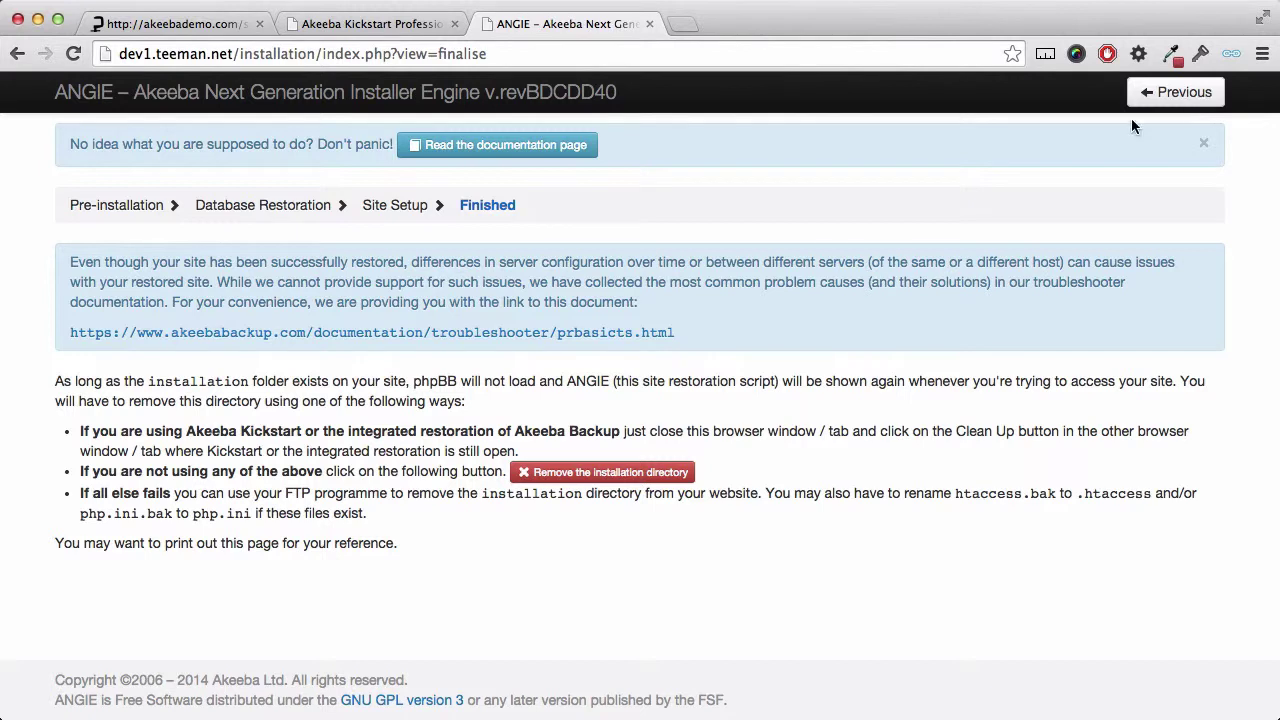
Close the ANGIE tab, run Kickstart's clean-up, and load the restored phpBB front-end on dev1.teeman.net
{"action": "left_click", "coordinate": [651, 24]}
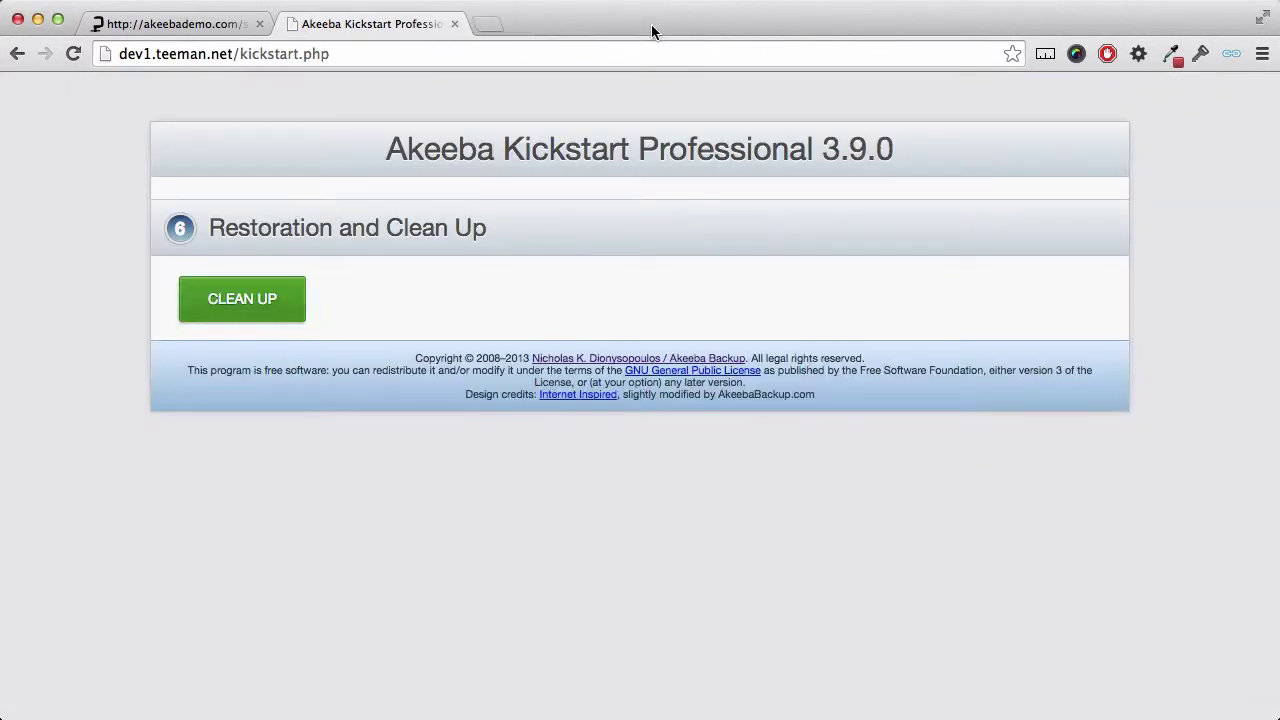
{"action": "left_click", "coordinate": [281, 290]}
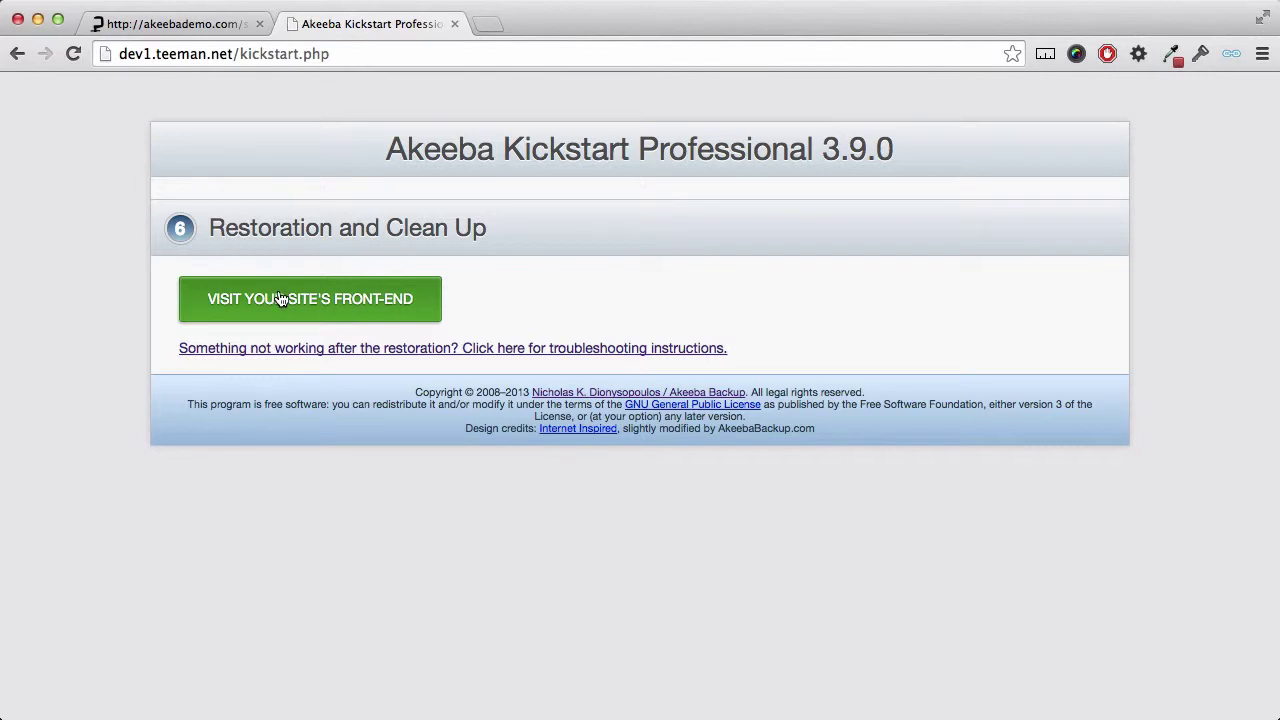
{"action": "left_click", "coordinate": [280, 299]}
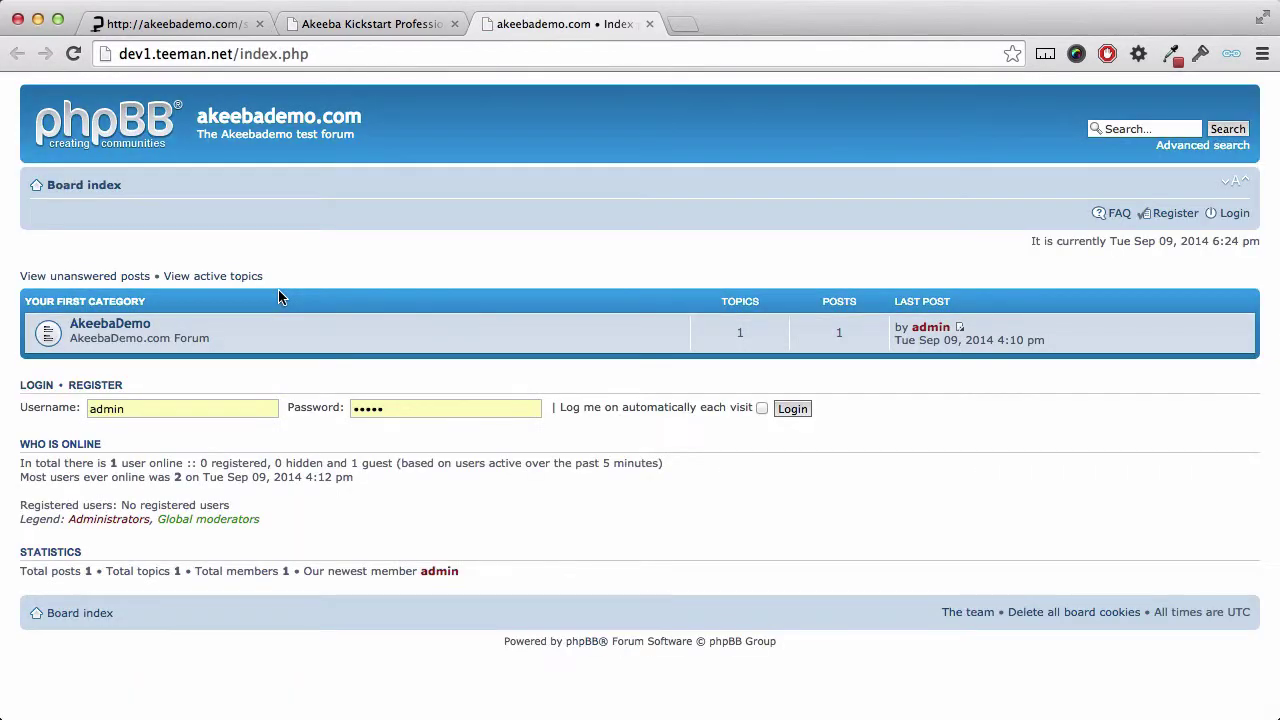